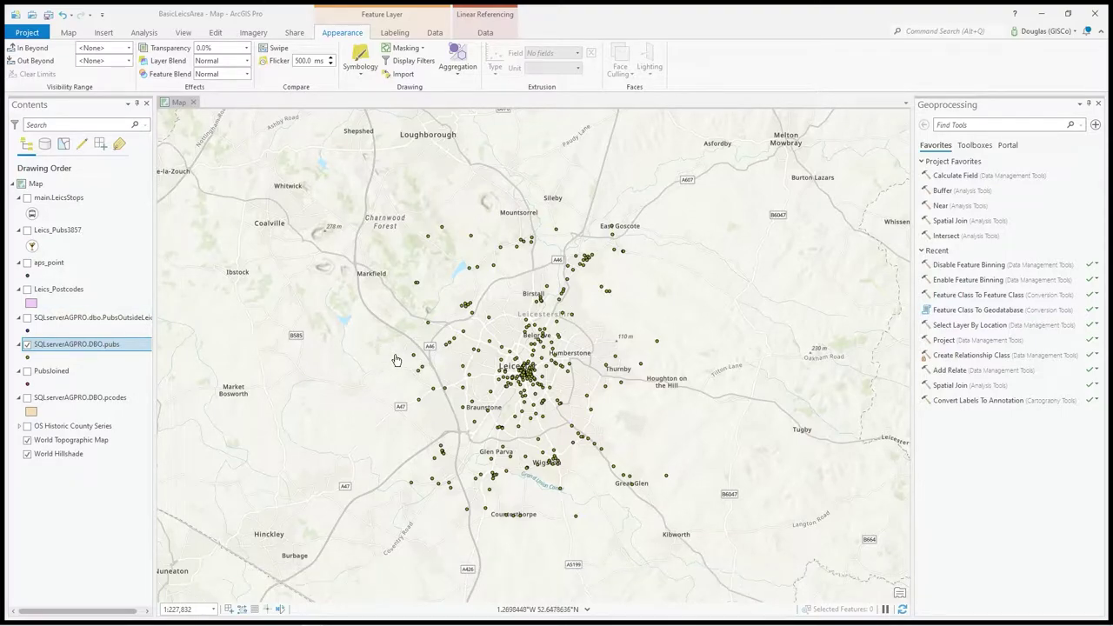
# Step: Set up Enable Feature Binning with SQLserverAGPRO.DBO.pubs as input and Pointy hexagon bins
pyautogui.moveTo(539, 357); pyautogui.dragTo(540, 342)
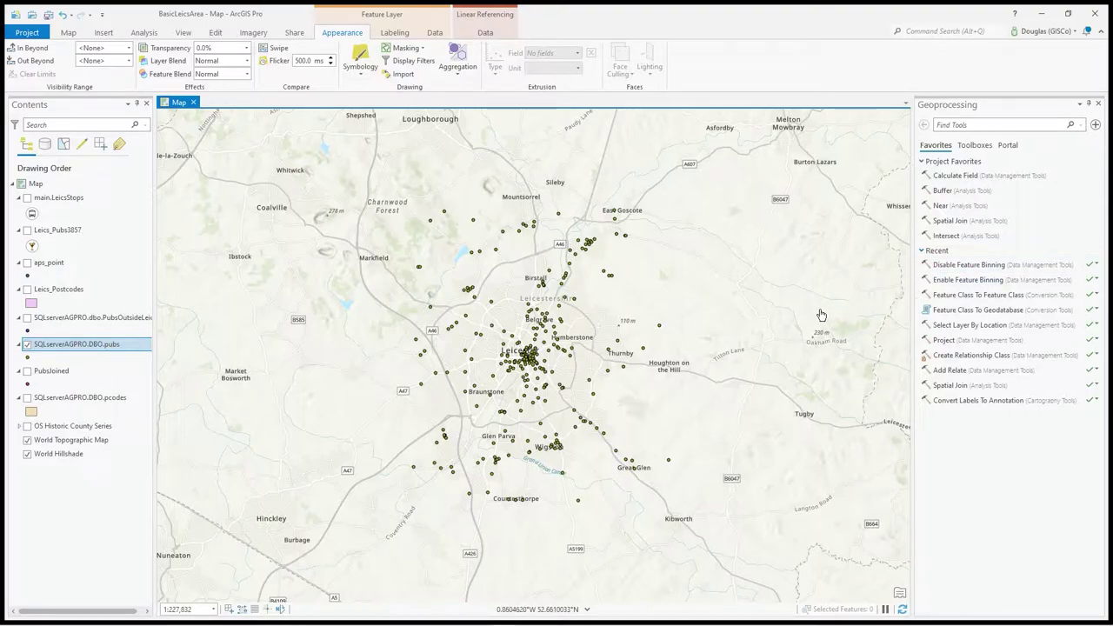
pyautogui.click(953, 284)
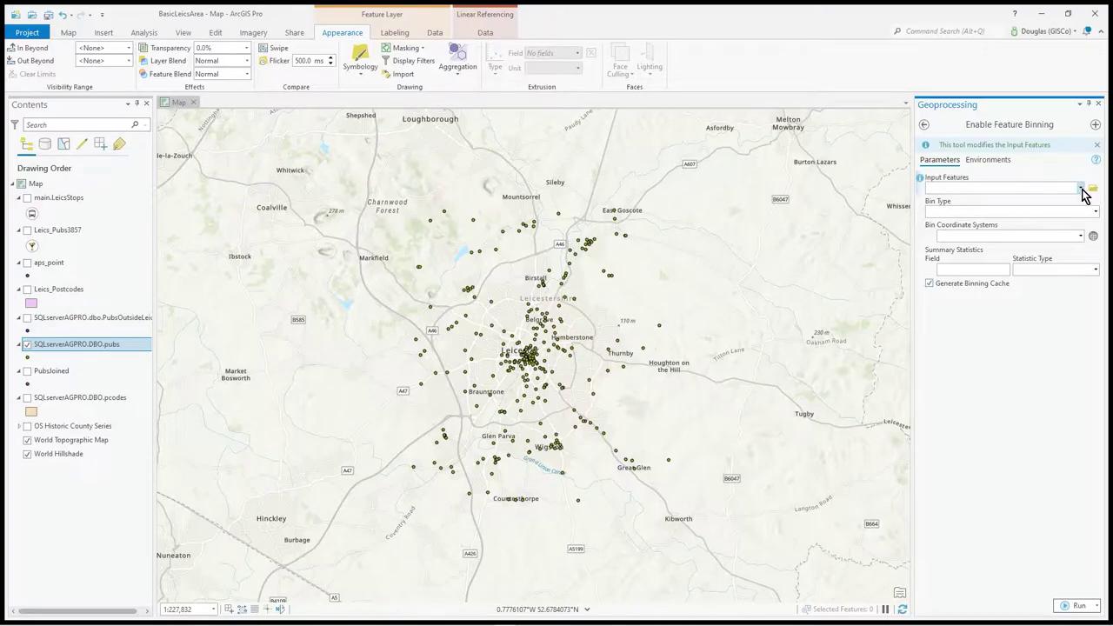
pyautogui.click(1081, 188)
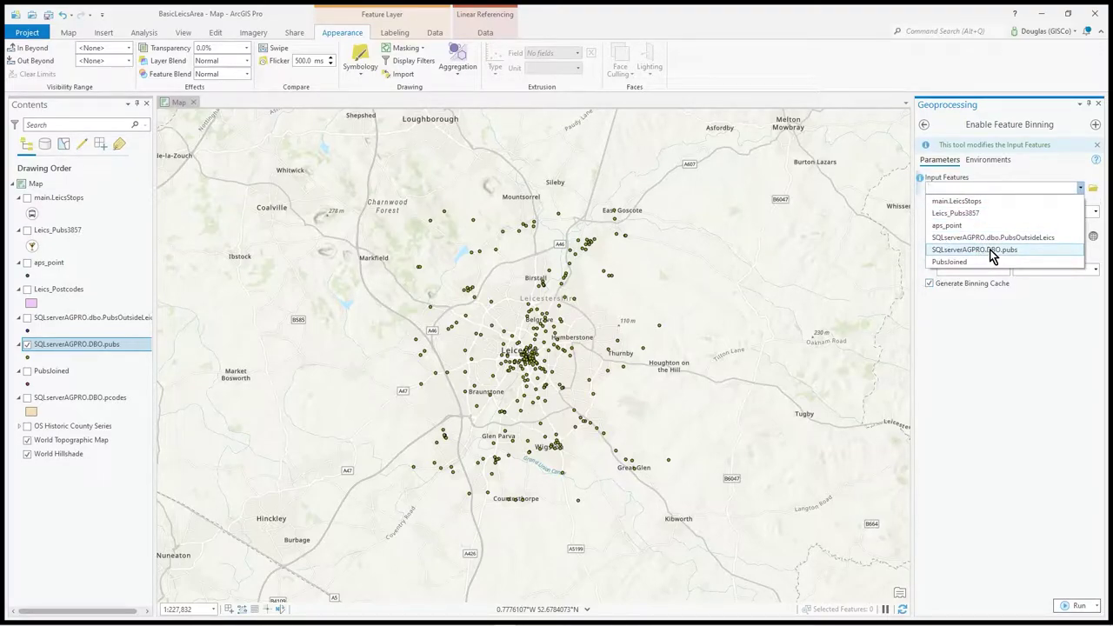
pyautogui.click(993, 252)
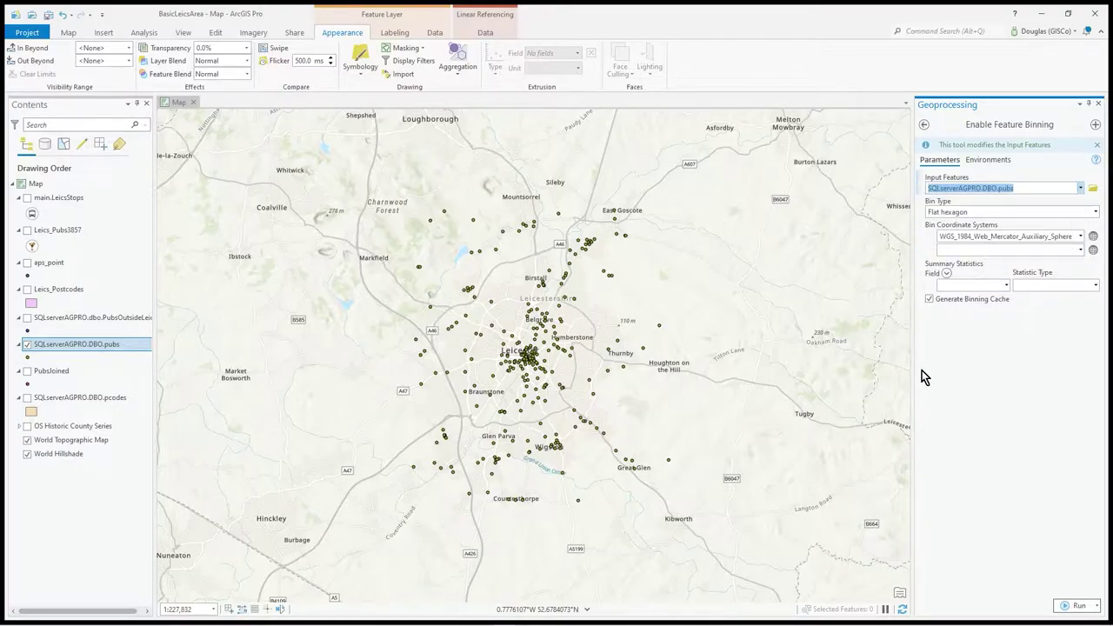
pyautogui.click(1095, 212)
pyautogui.click(1096, 214)
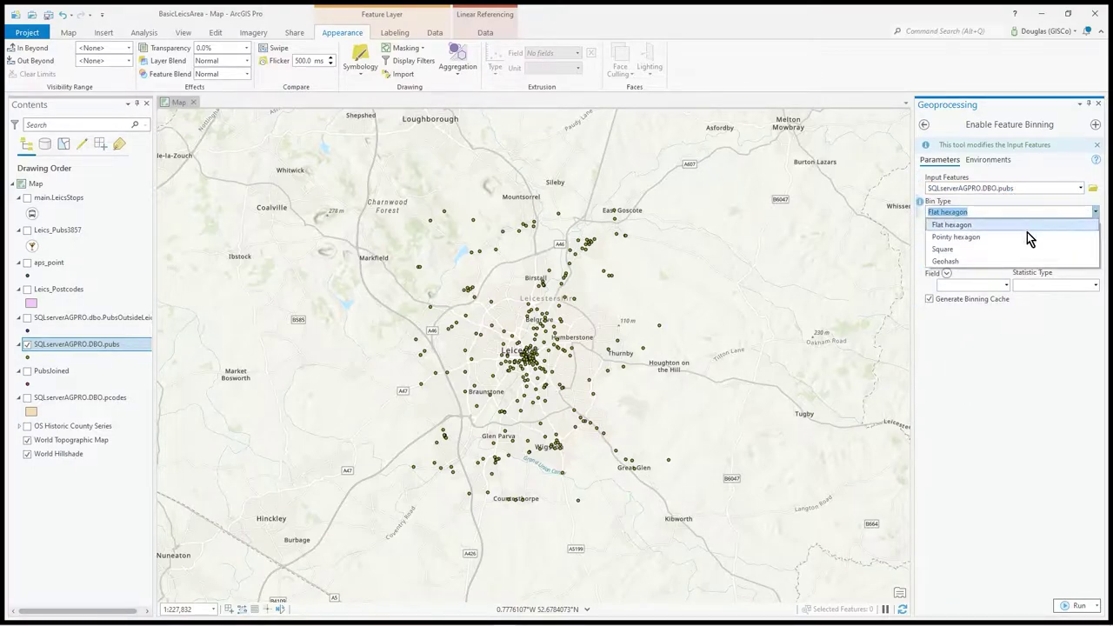
pyautogui.click(971, 237)
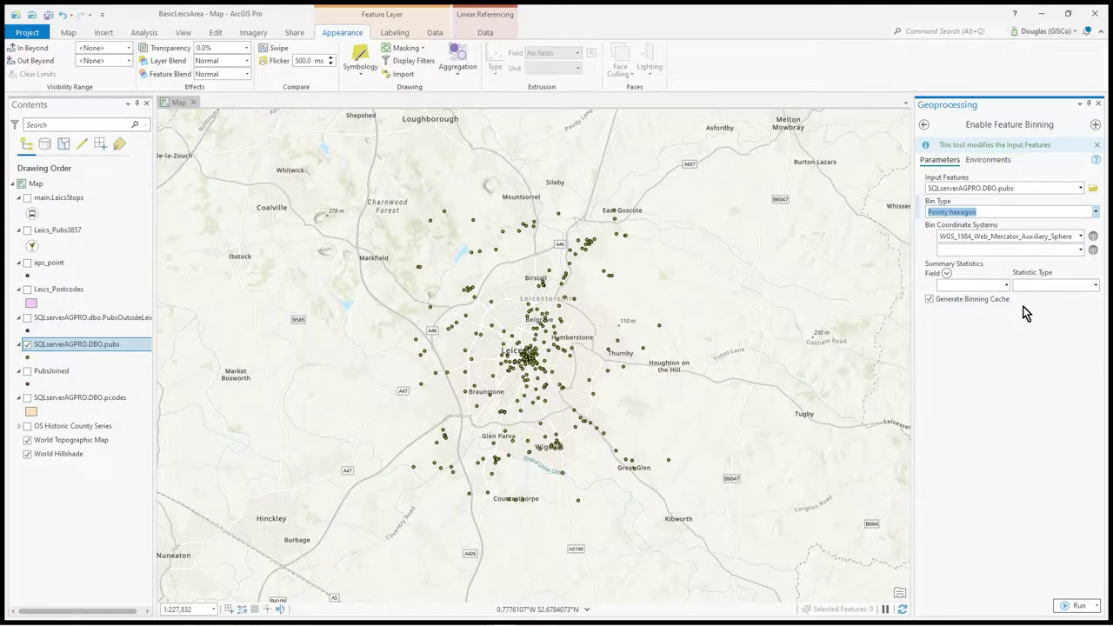
# Step: Run the binning so pubs display as pointy hexagons counted 1–29
pyautogui.click(1075, 607)
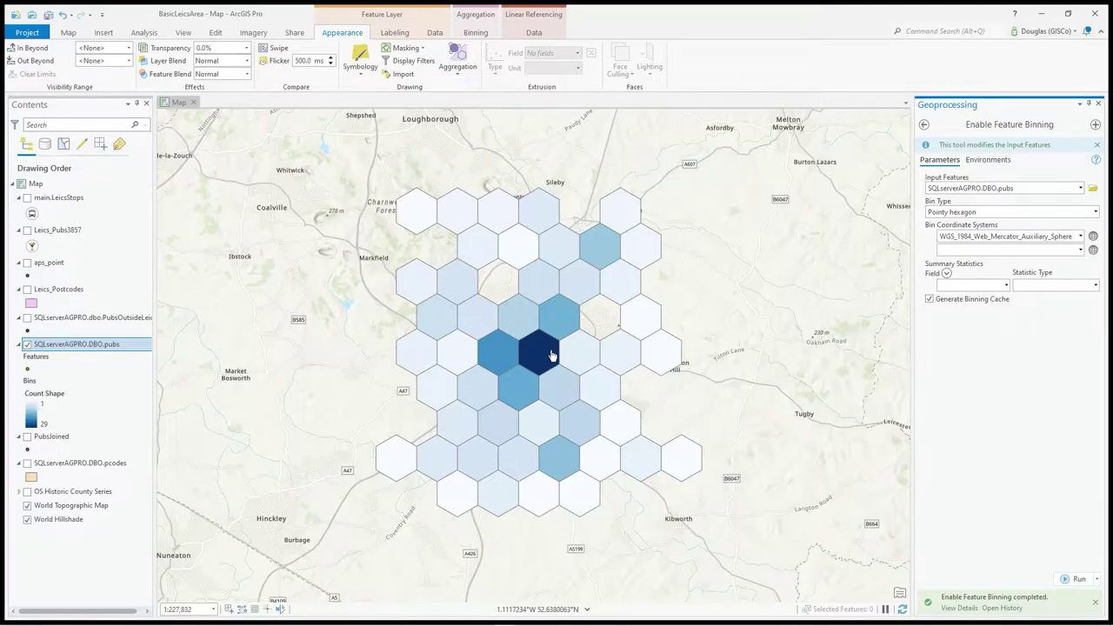
pyautogui.scroll(2, 542, 363)
pyautogui.scroll(-3, 522, 364)
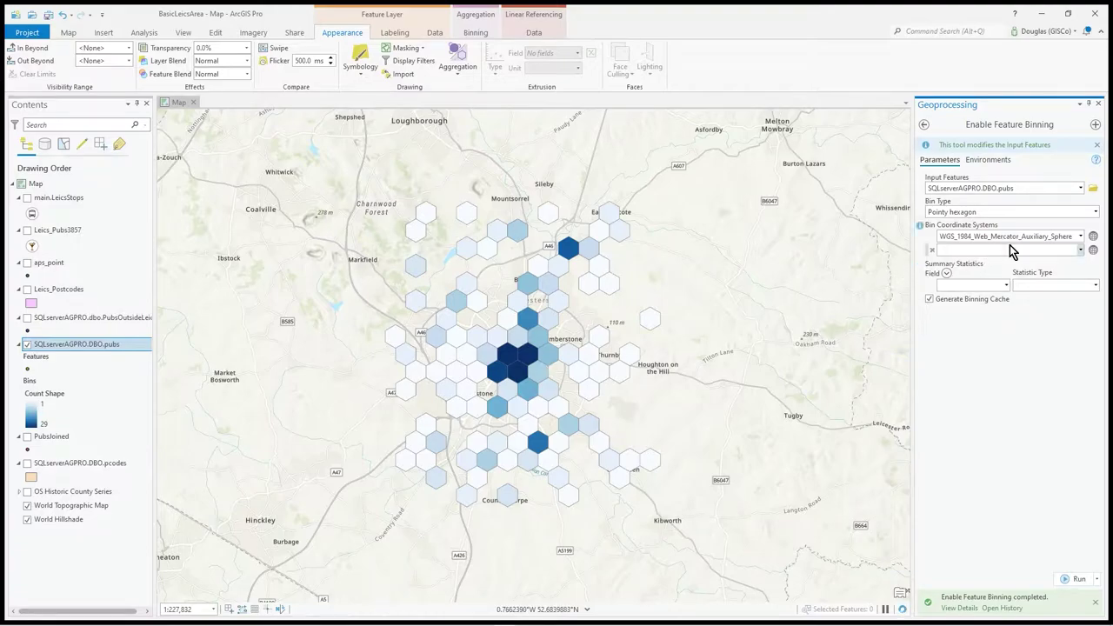
# Step: Recheck the Bin Type list without changes, then bring SQL Server Management Studio forward maximized
pyautogui.click(1096, 214)
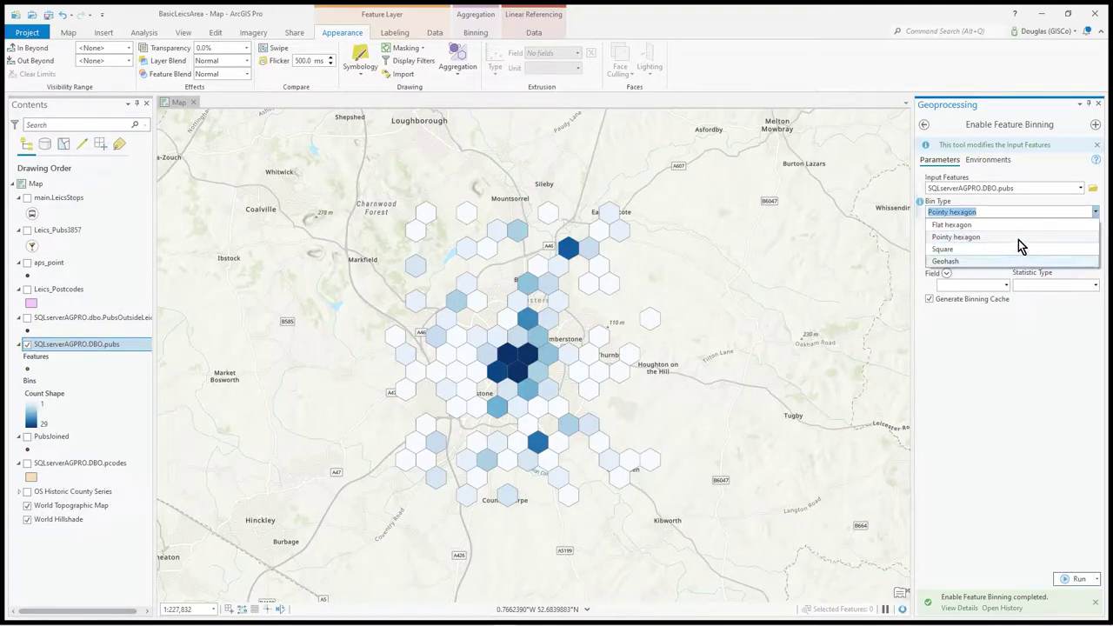
pyautogui.click(987, 344)
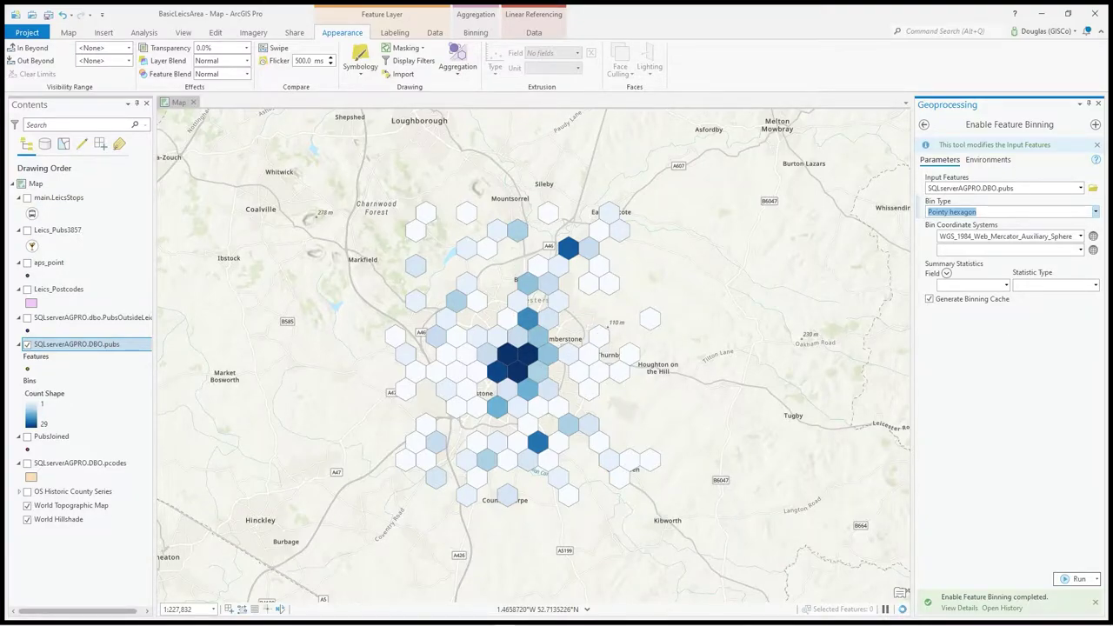
pyautogui.click(526, 275)
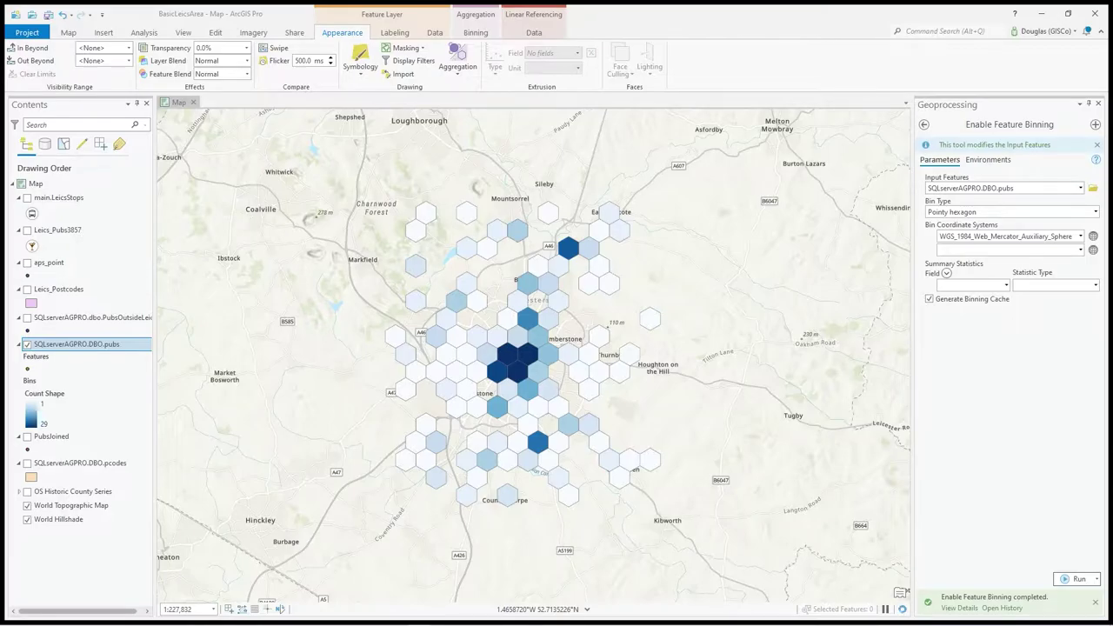
pyautogui.hotkey('alt', 'Tab')
pyautogui.click(899, 111)
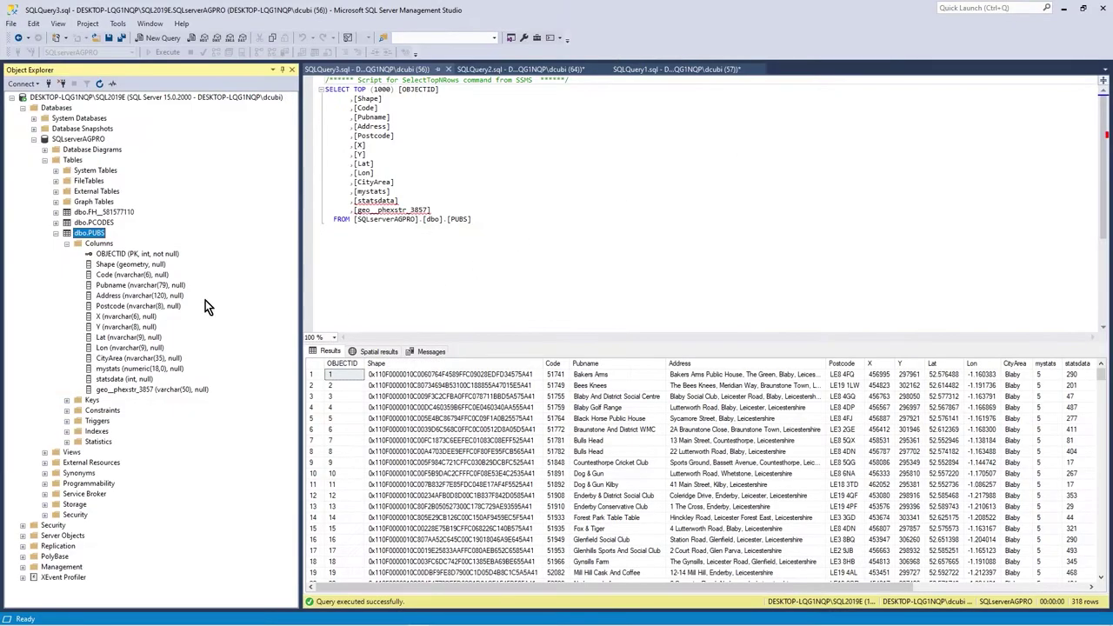
# Step: Inspect the geo_phexstr_3857 column of dbo.PUBS in Object Explorer and the results grid
pyautogui.click(108, 214)
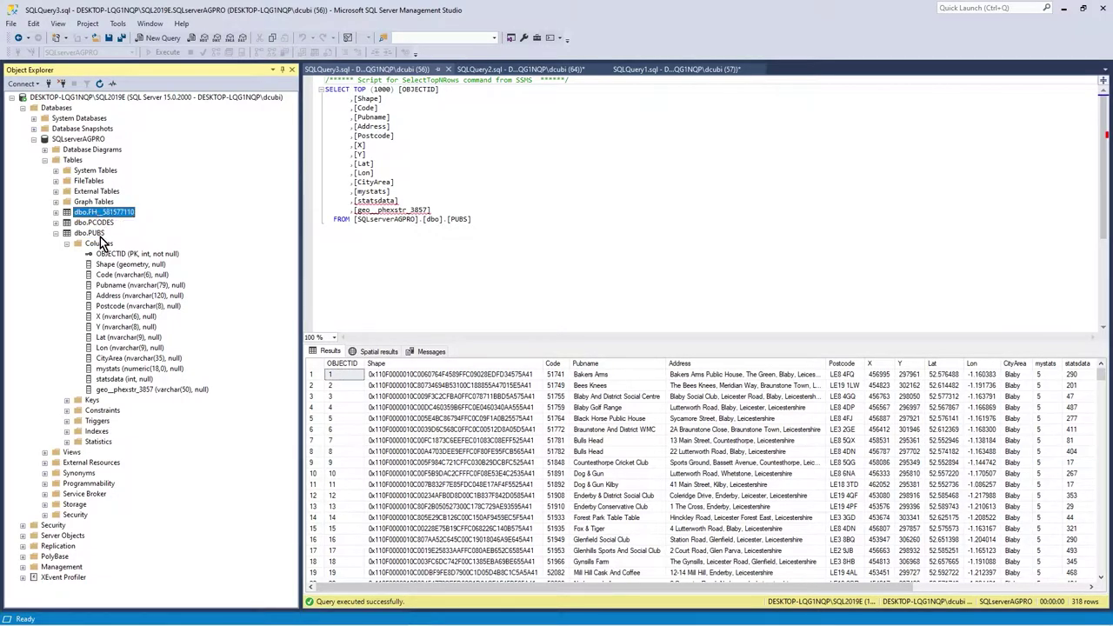
pyautogui.click(96, 246)
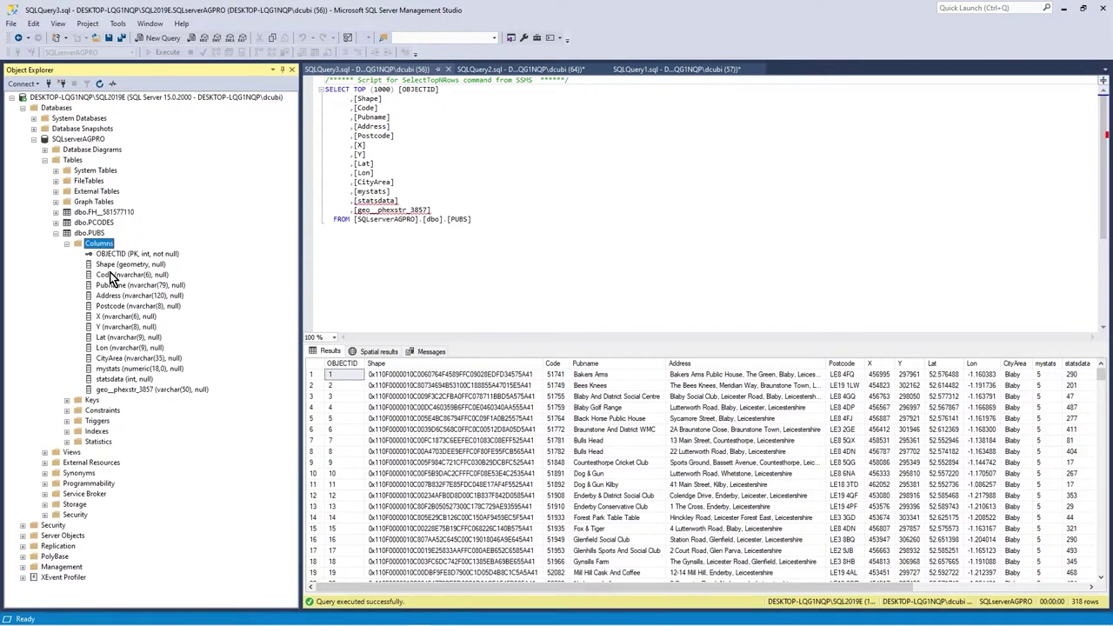
pyautogui.click(112, 387)
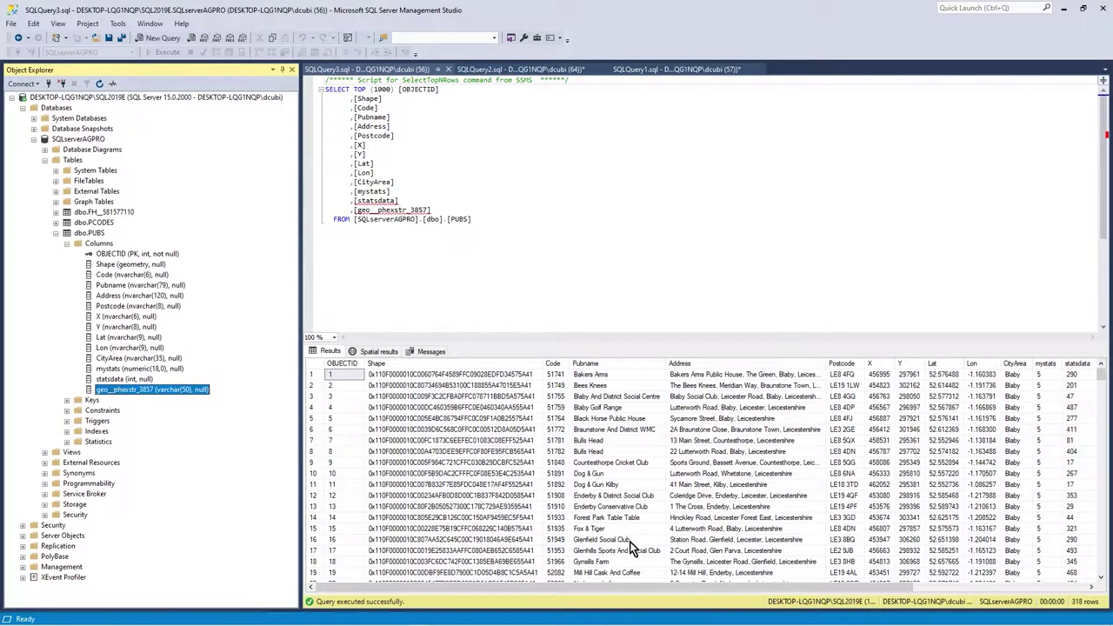
pyautogui.moveTo(747, 592); pyautogui.dragTo(1056, 592)
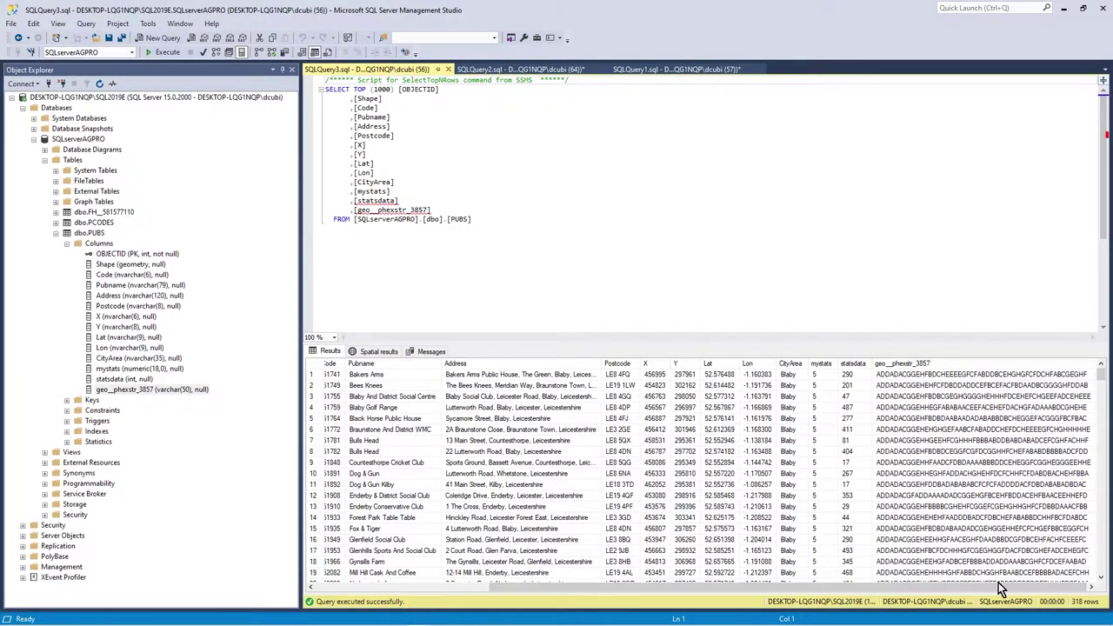
pyautogui.moveTo(992, 590); pyautogui.dragTo(709, 609)
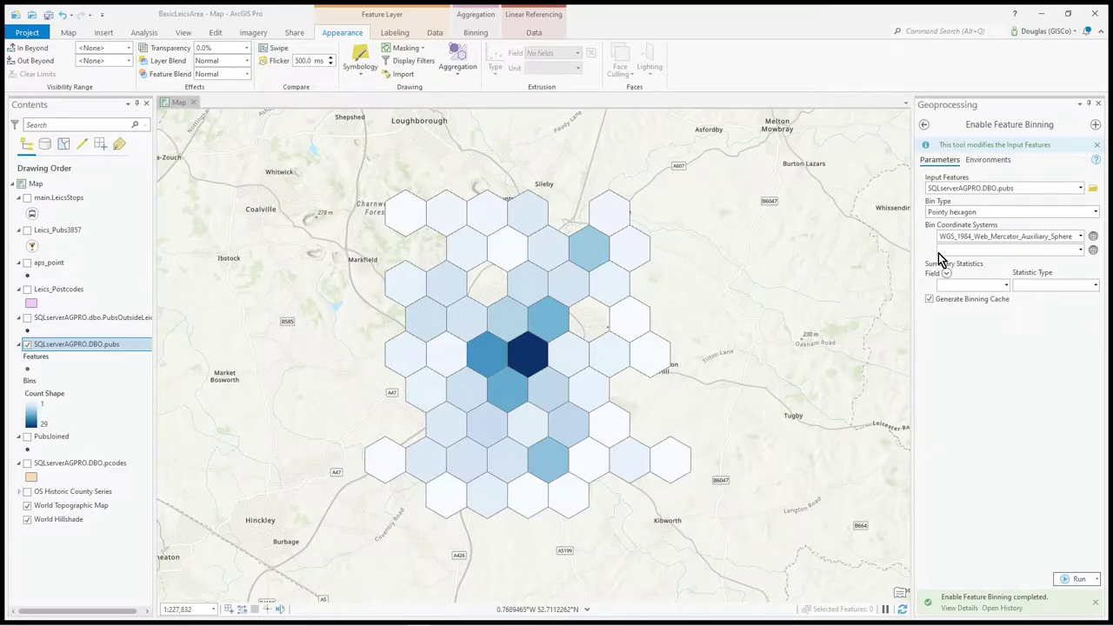
# Step: Rerun binning with Flat hexagon bins, which fails because binning is already enabled
pyautogui.click(1097, 212)
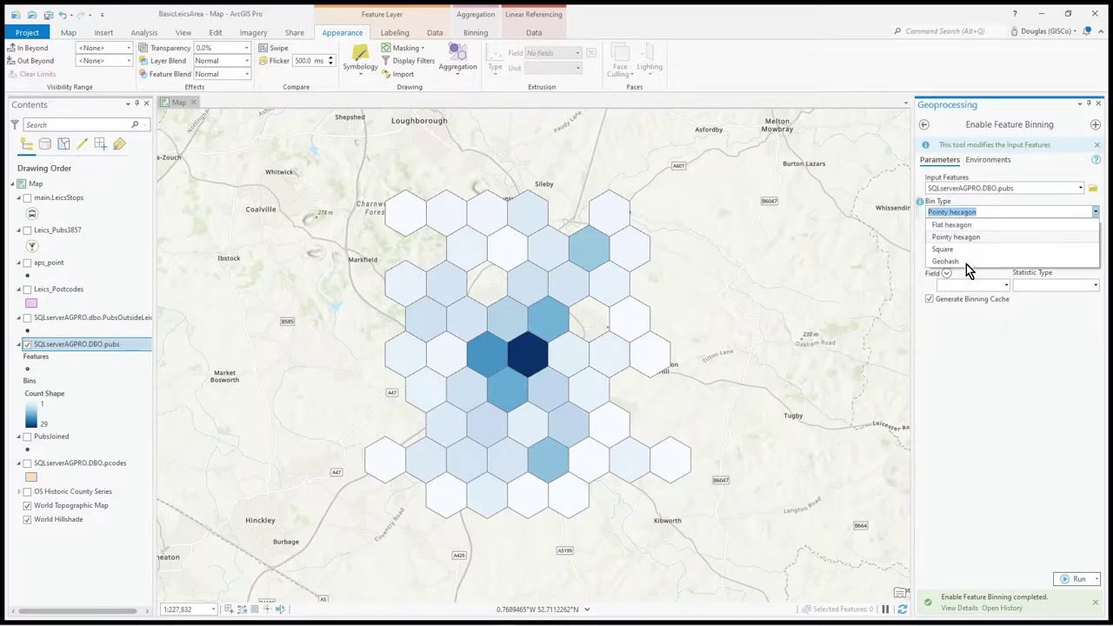
pyautogui.click(967, 228)
pyautogui.click(1079, 580)
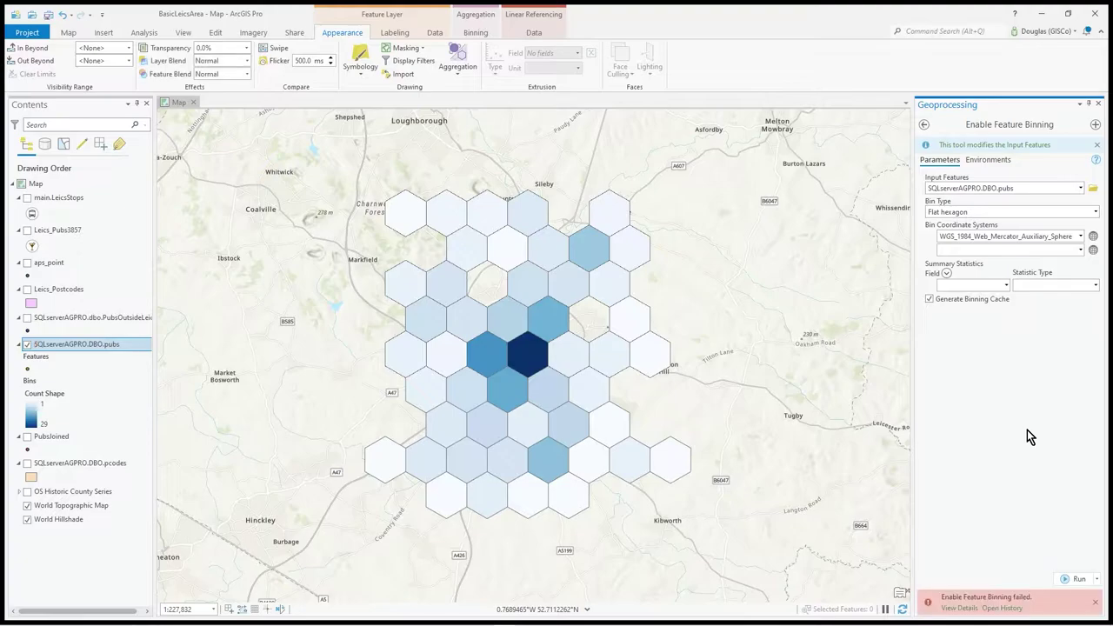
pyautogui.moveTo(990, 598)
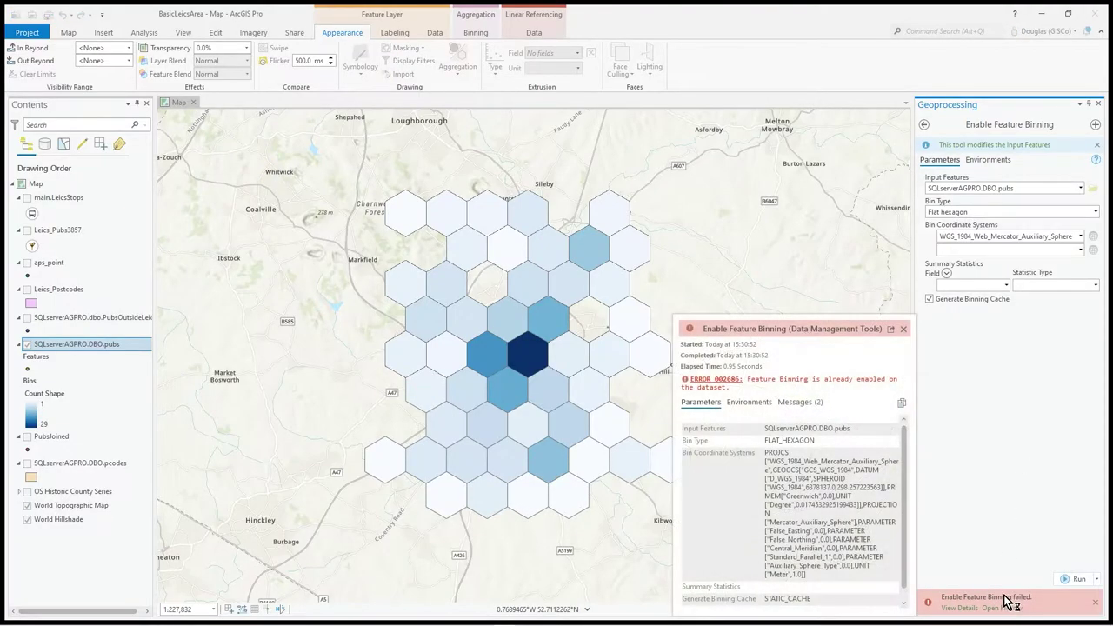
pyautogui.click(909, 328)
# Step: Open the Disable Feature Binning tool and move the SSMS window off the map
pyautogui.click(925, 124)
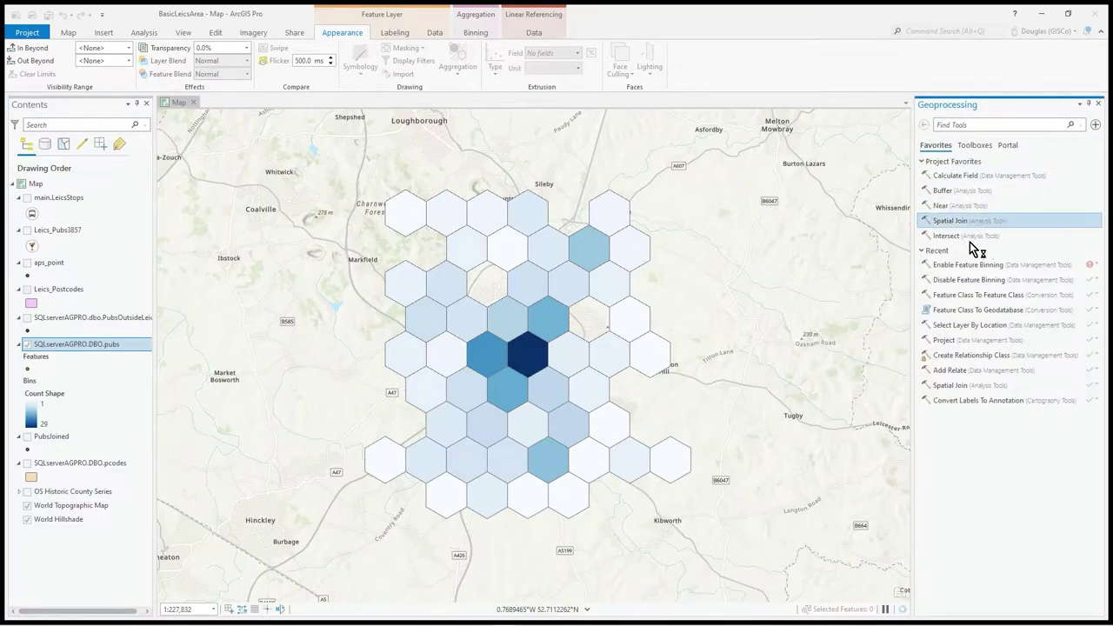
pyautogui.click(996, 281)
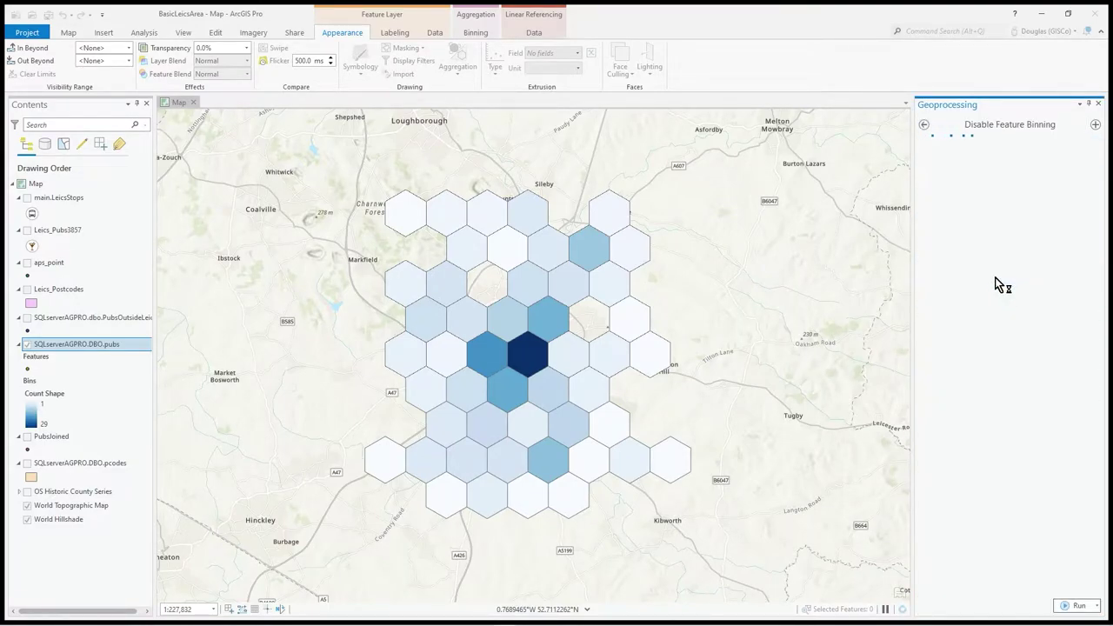
pyautogui.hotkey('alt', 'Tab')
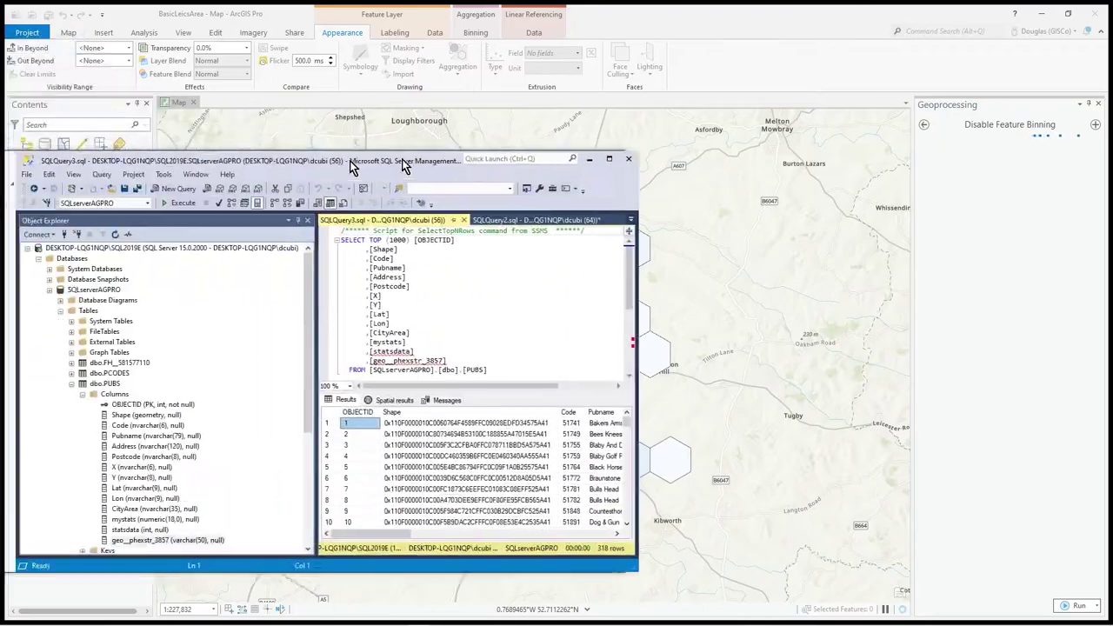
pyautogui.moveTo(356, 139); pyautogui.dragTo(704, 139)
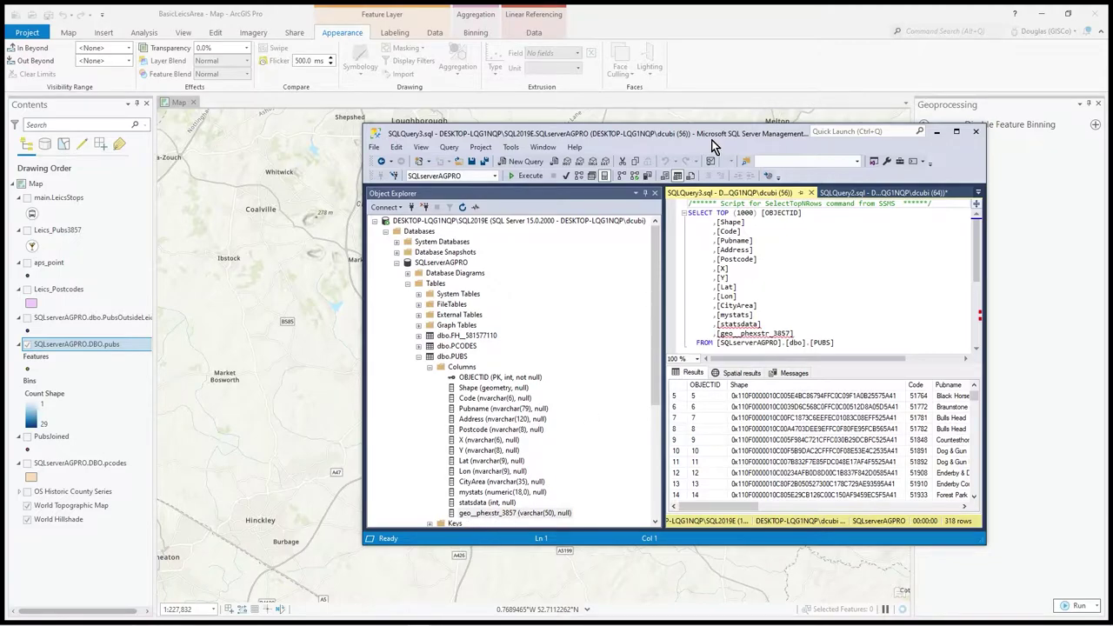
pyautogui.moveTo(746, 142); pyautogui.dragTo(0, 175)
# Step: Run Disable Feature Binning on SQLserverAGPRO.DBO.pubs so pubs draw as individual points
pyautogui.click(174, 166)
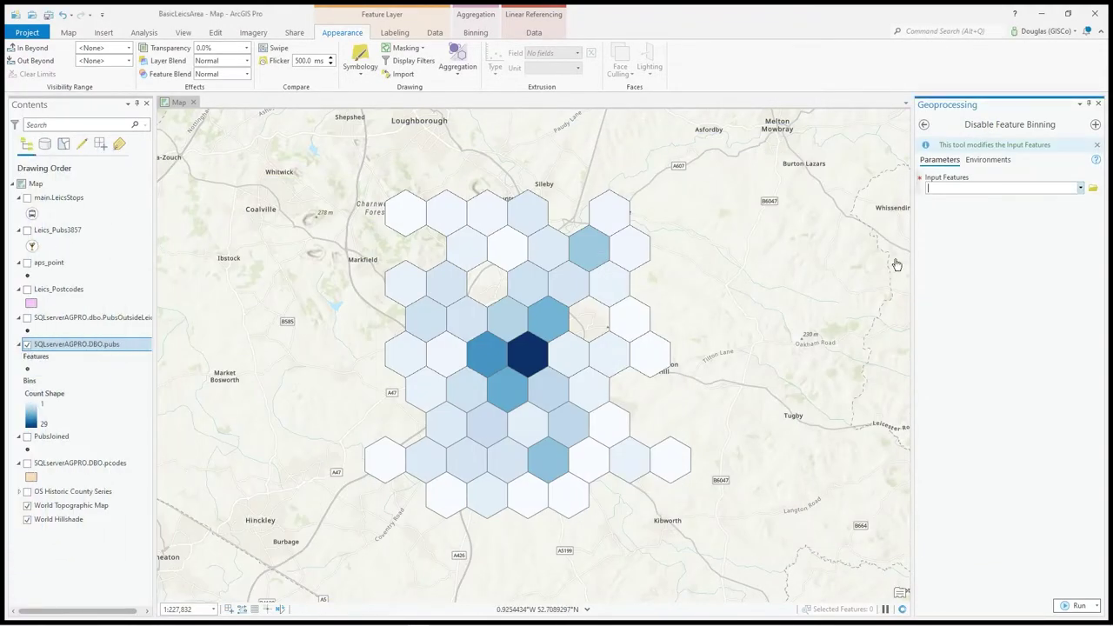
pyautogui.click(1081, 188)
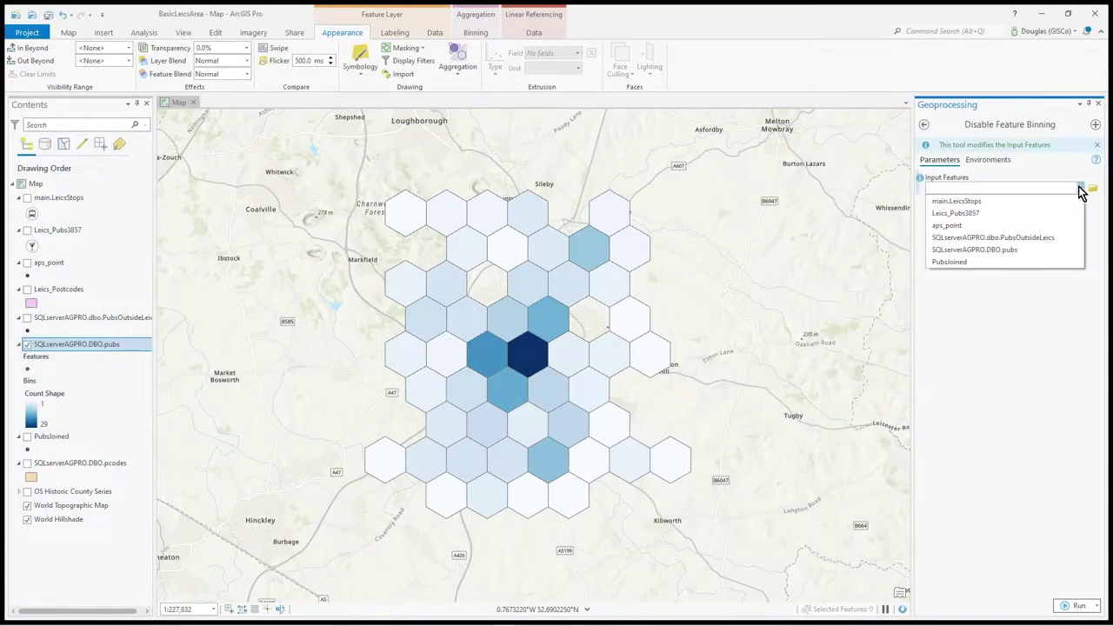
pyautogui.click(1016, 253)
pyautogui.click(1076, 606)
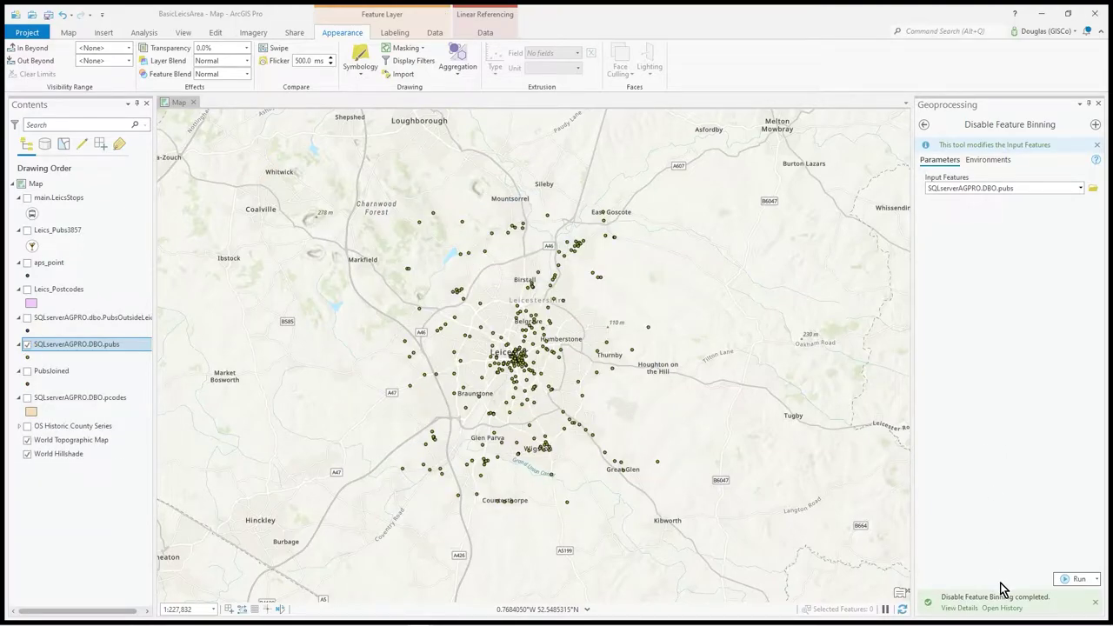
pyautogui.moveTo(1026, 604)
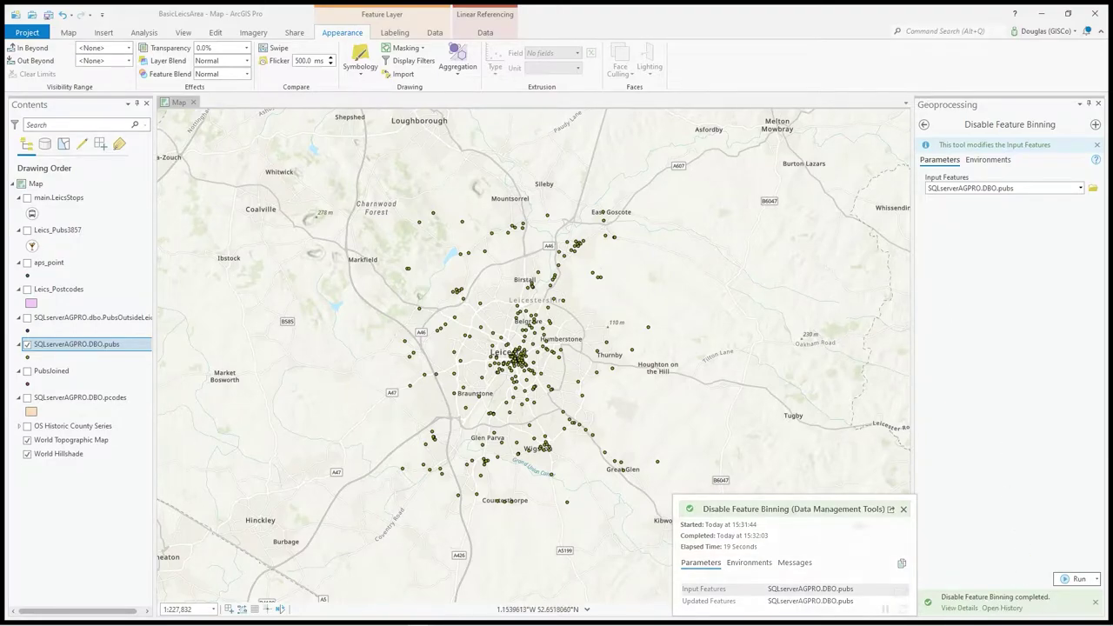
# Step: Bring SQL Server Management Studio forward and maximize it
pyautogui.hotkey('alt', 'Tab')
pyautogui.moveTo(668, 145); pyautogui.dragTo(675, 140)
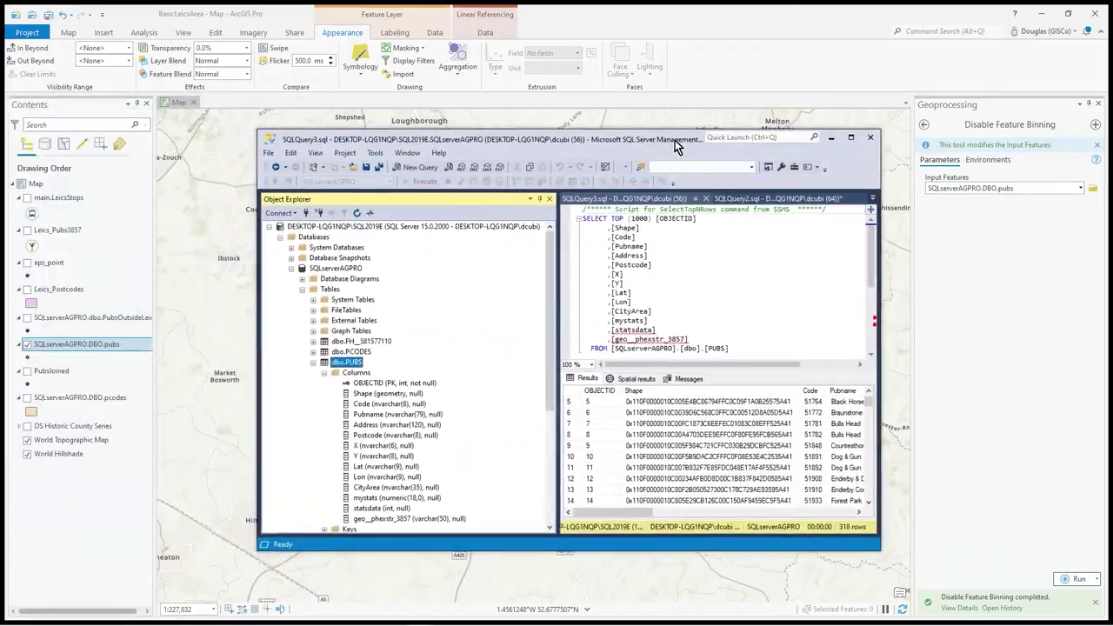
pyautogui.doubleClick(675, 140)
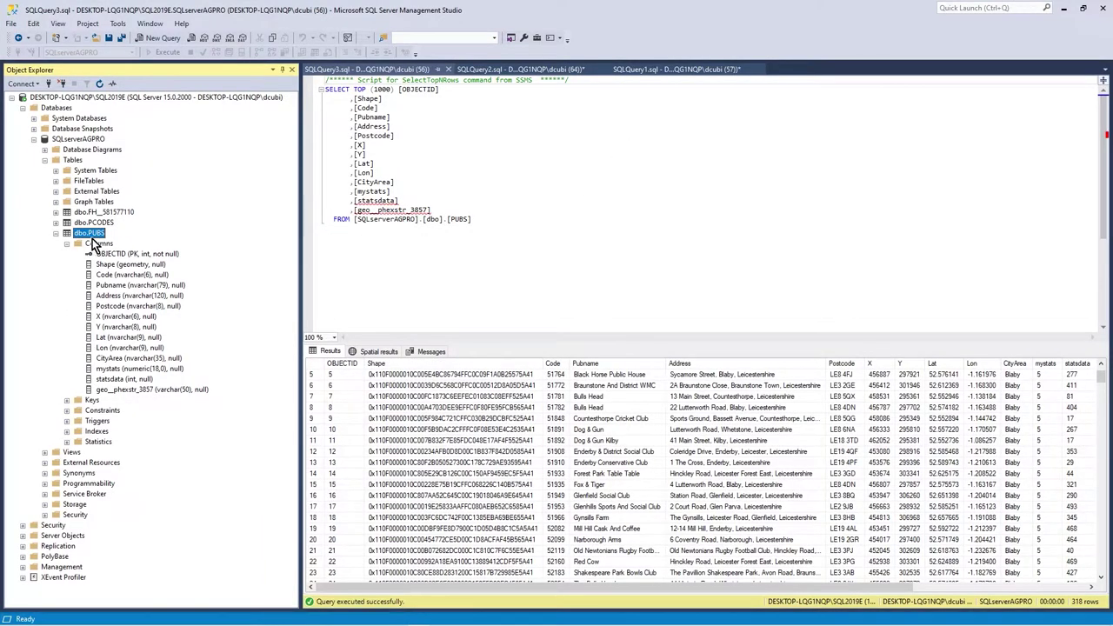
# Step: Refresh the Tables node with F5 and expand dbo.PUBS columns, confirming geo__phexstr_3857 is gone
pyautogui.click(73, 163)
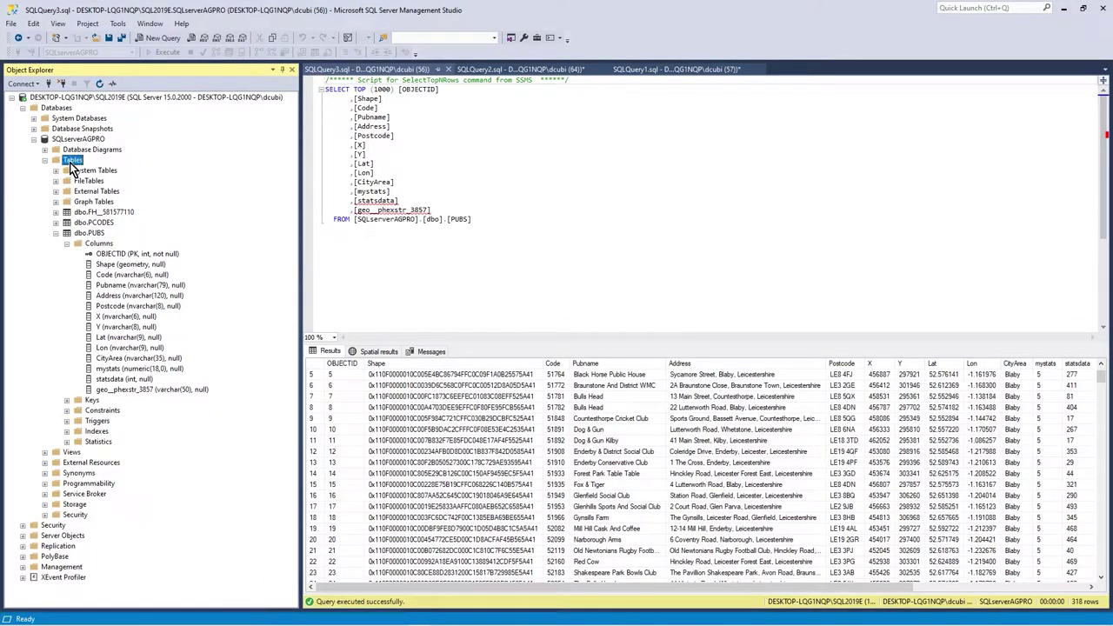
pyautogui.press('F5')
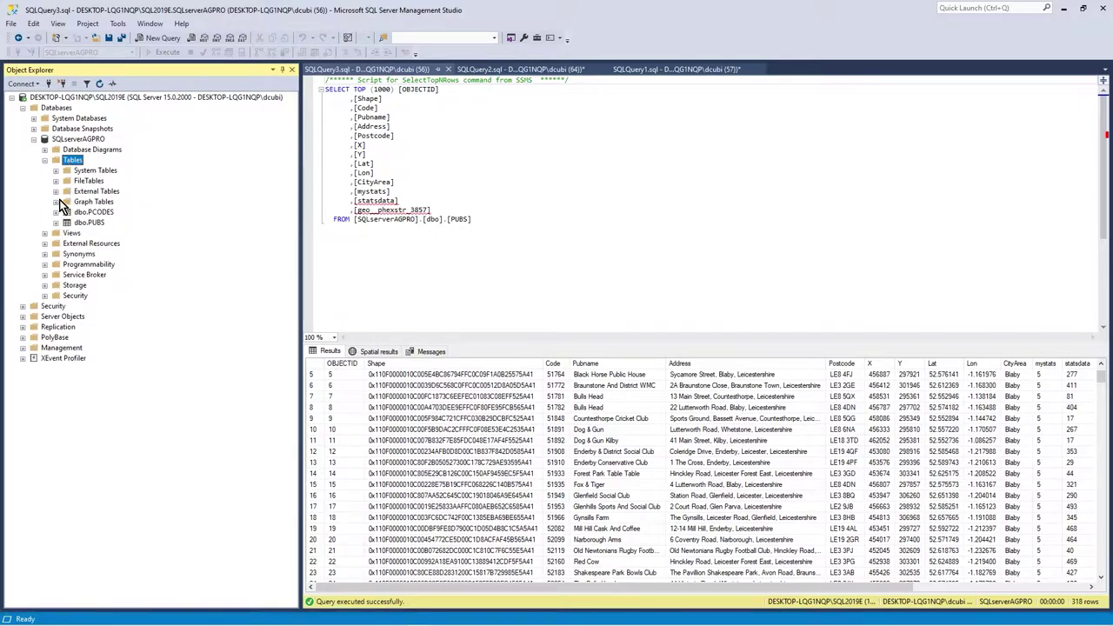
pyautogui.click(73, 225)
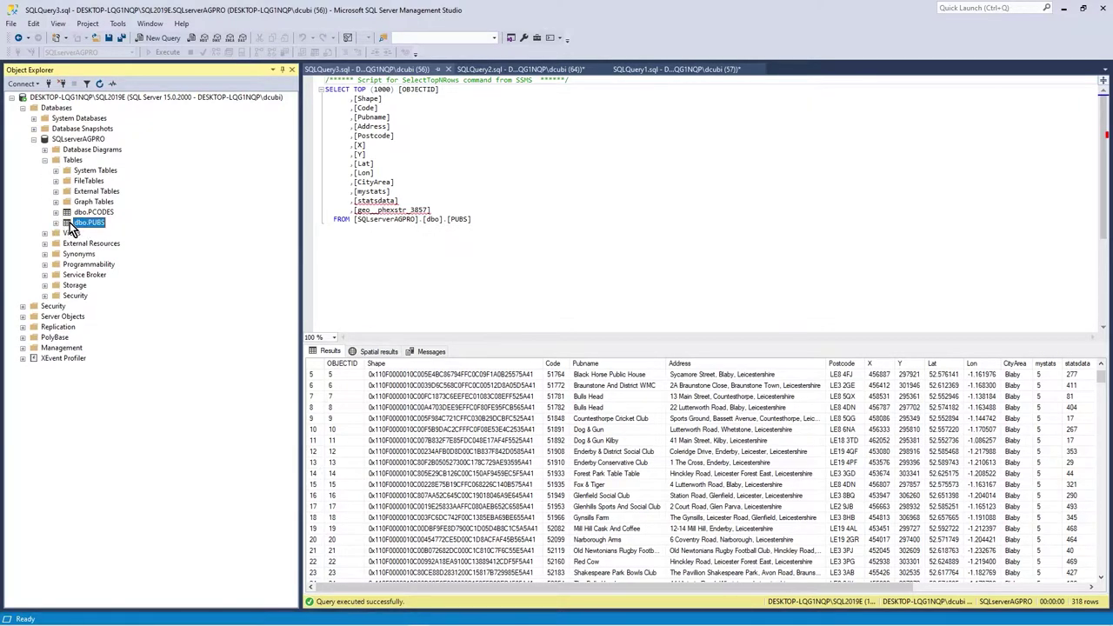
pyautogui.click(55, 224)
pyautogui.click(66, 233)
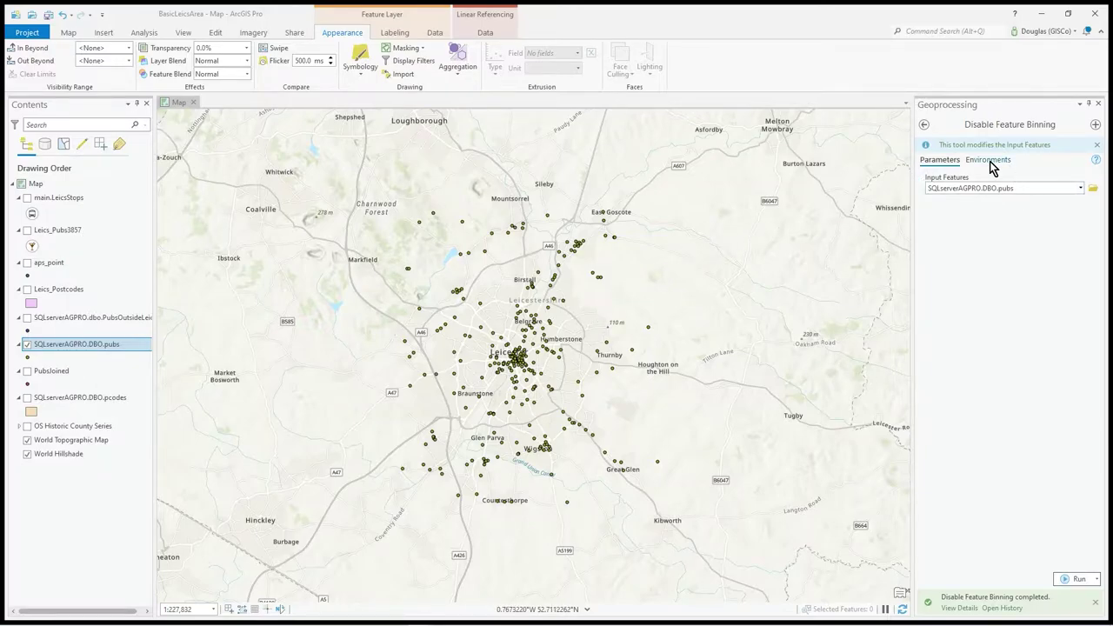
# Step: Open Enable Feature Binning and choose SQLserverAGPRO.DBO.pubs as the input features
pyautogui.click(923, 128)
pyautogui.click(924, 128)
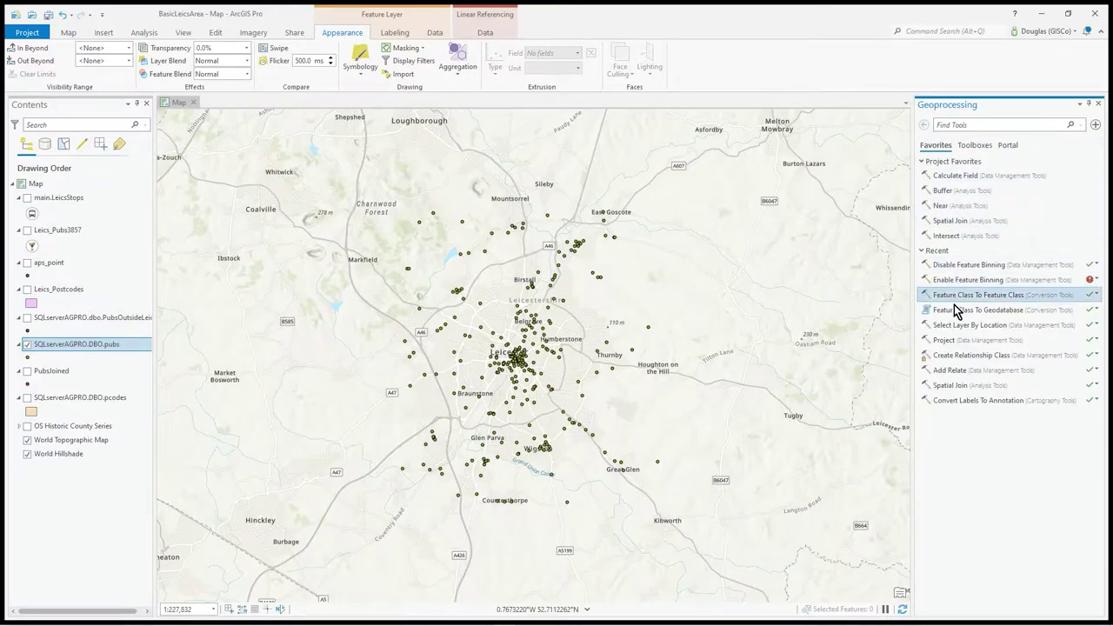
pyautogui.moveTo(974, 279); pyautogui.dragTo(972, 288)
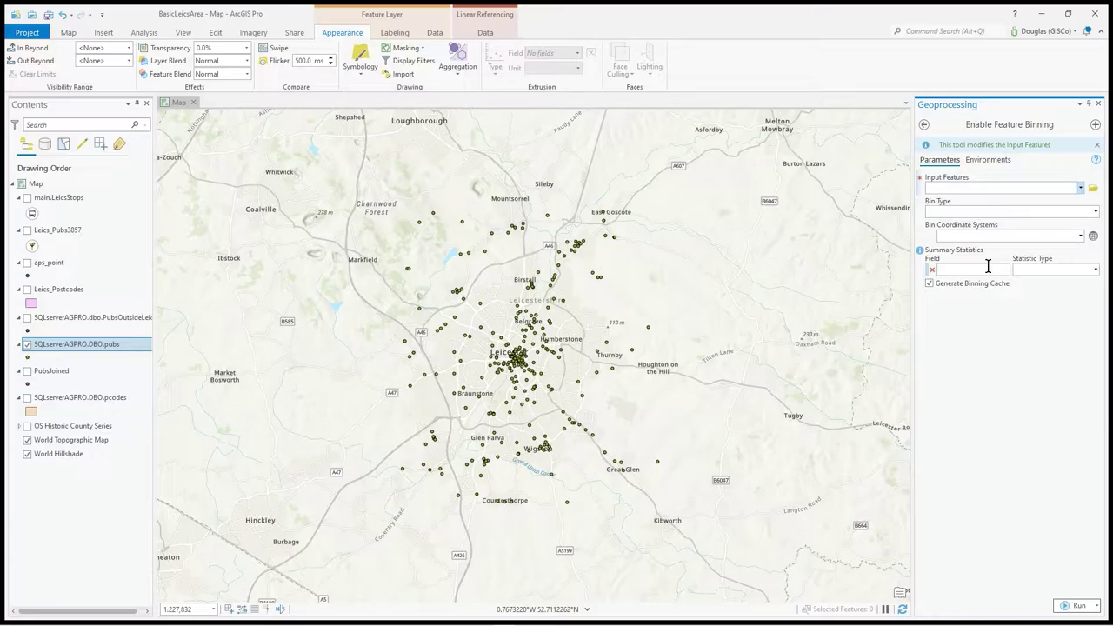
pyautogui.click(1080, 188)
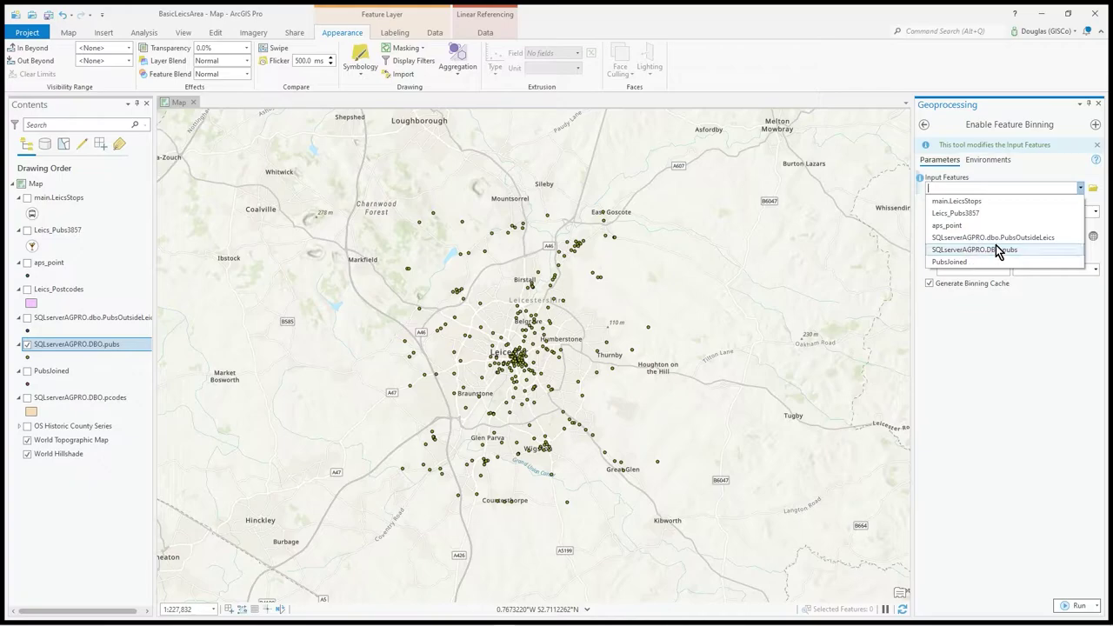
pyautogui.click(996, 247)
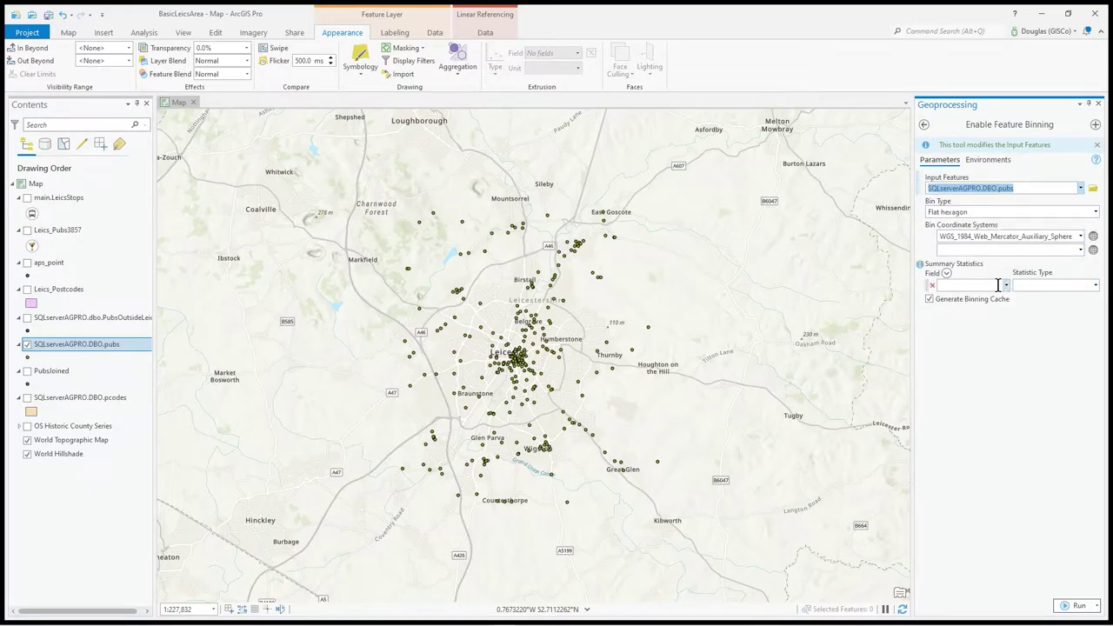
# Step: Summarise the statsdata field in each bin with the Mean statistic
pyautogui.click(1007, 287)
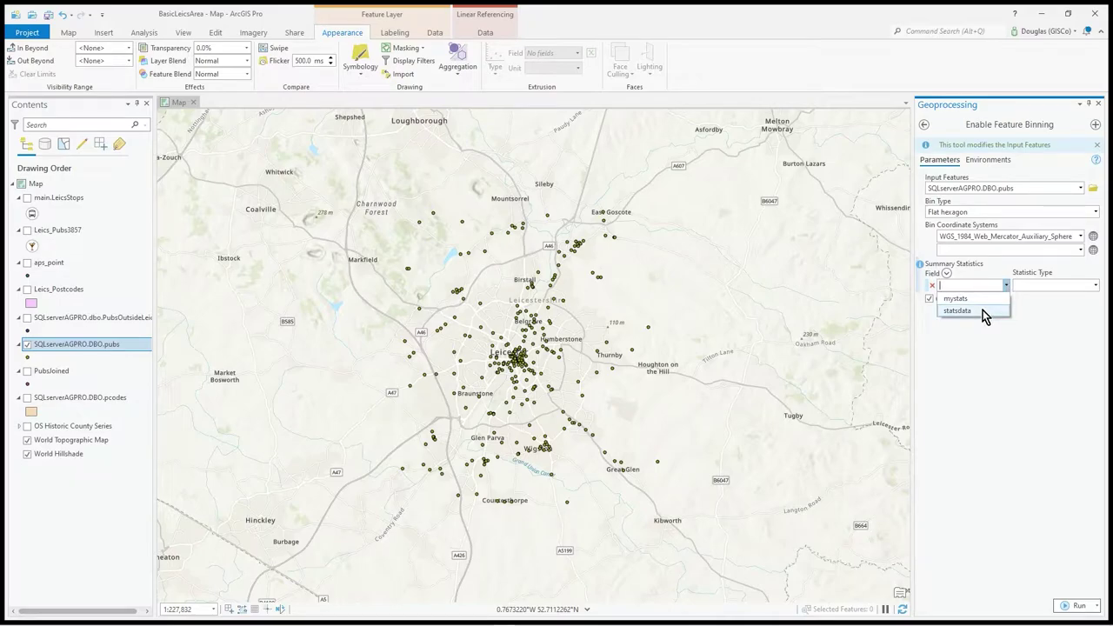
pyautogui.click(983, 310)
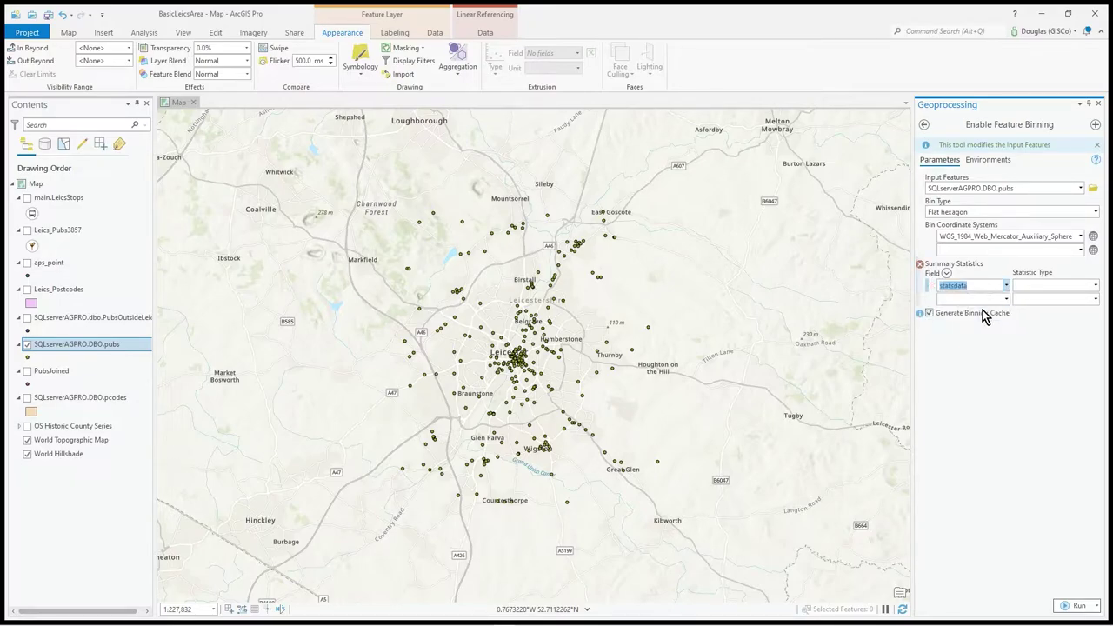
pyautogui.click(1095, 285)
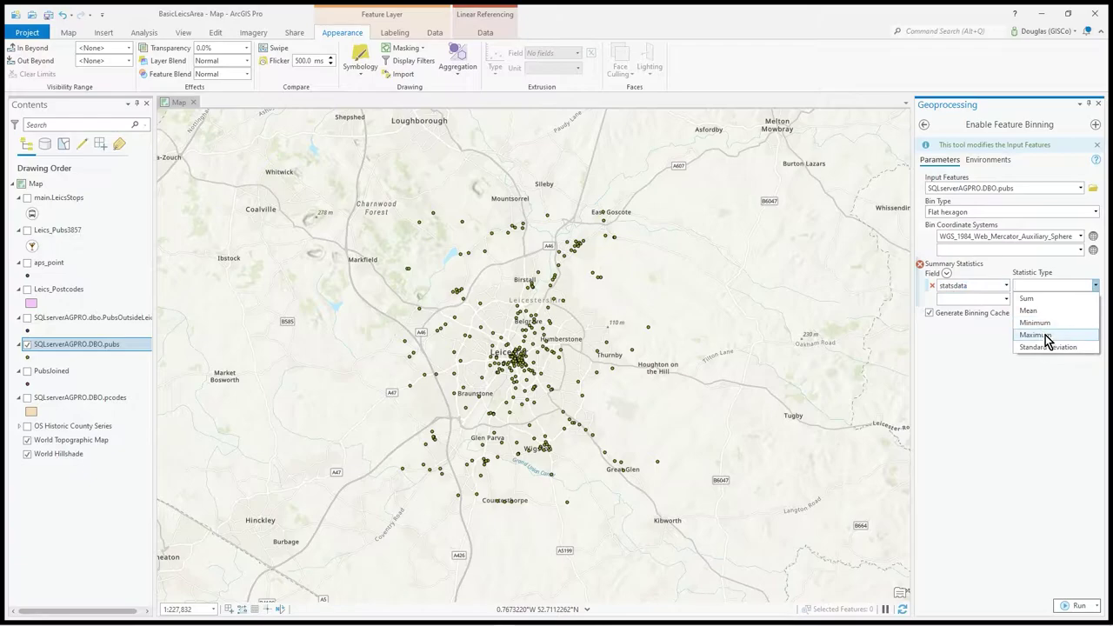
pyautogui.click(1050, 313)
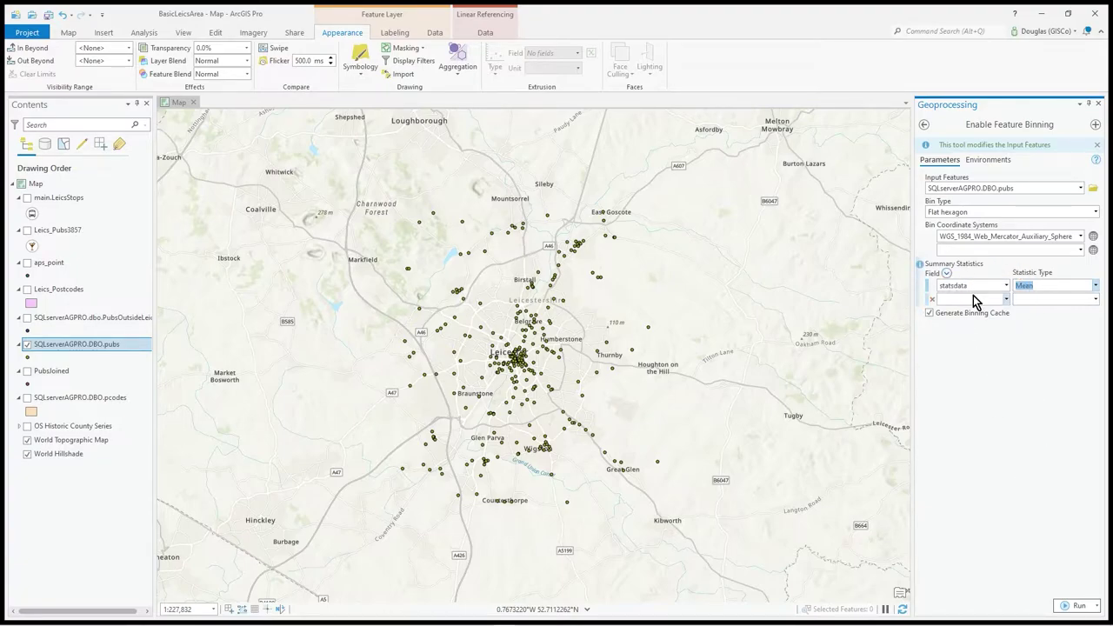
pyautogui.rightClick(69, 344)
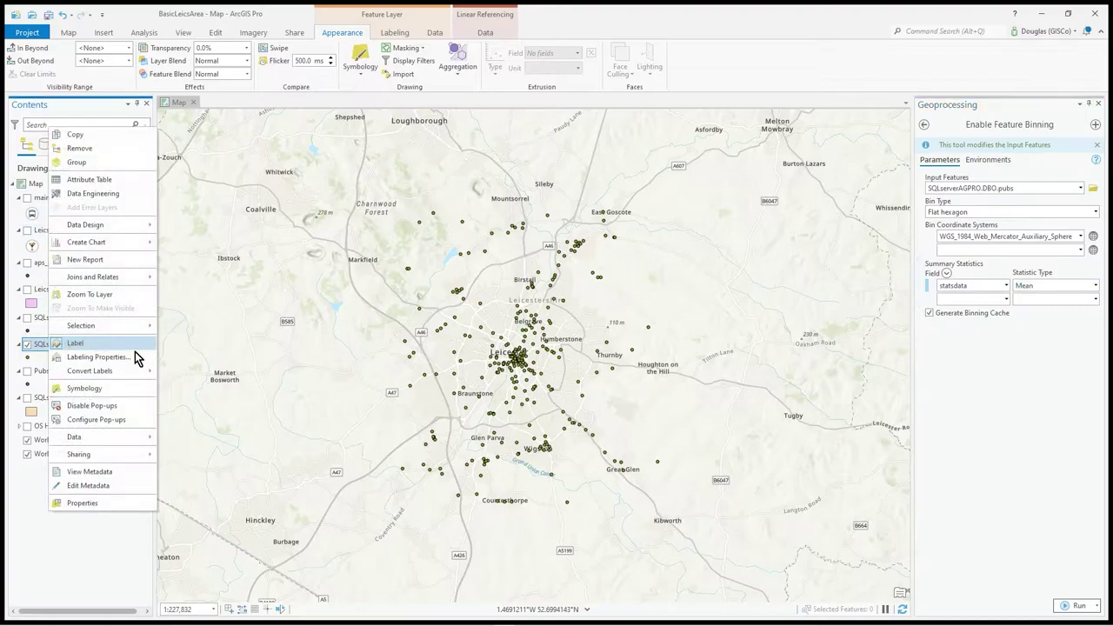
pyautogui.click(127, 179)
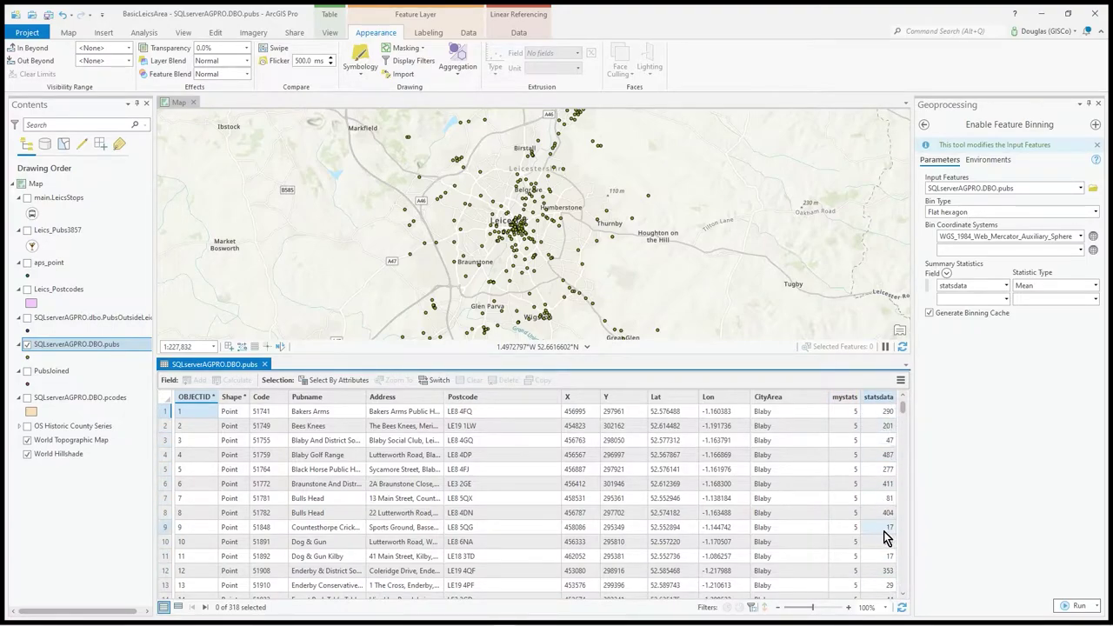
pyautogui.scroll(-2, 885, 534)
pyautogui.scroll(2, 884, 530)
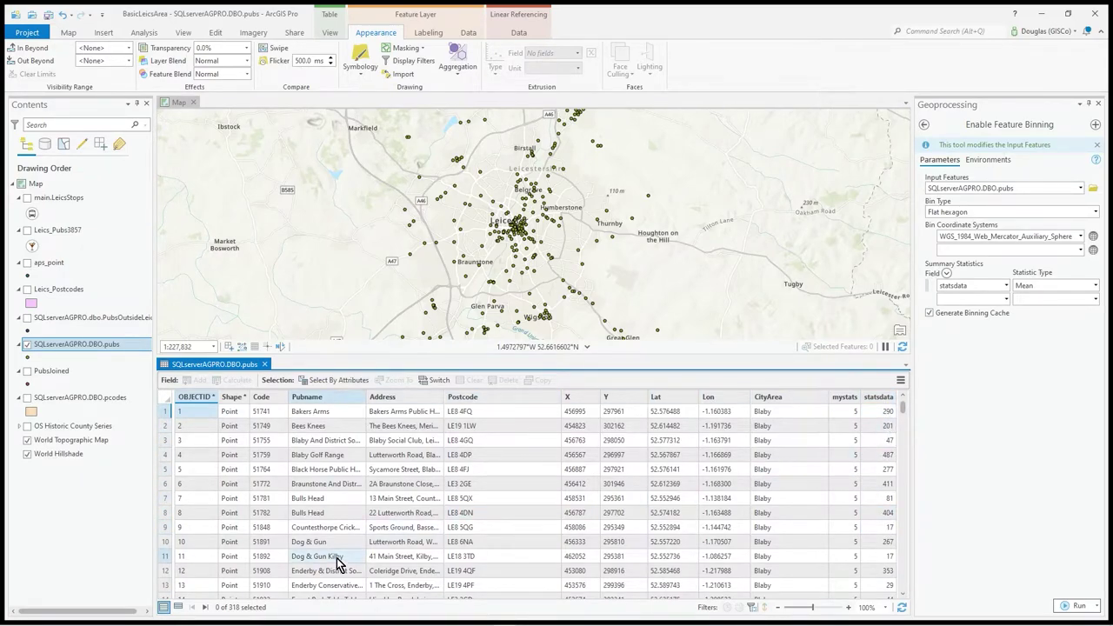
pyautogui.click(265, 364)
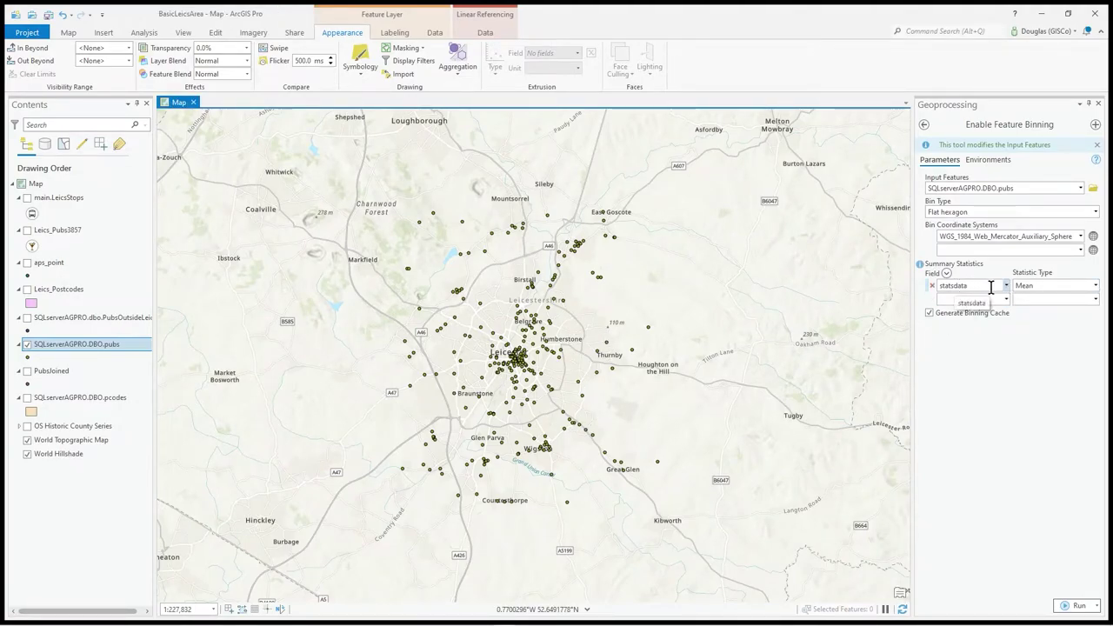
# Step: Run flat-hexagon binning and check a bin's pop-up: Mean statsdata 236.257 for 109 pubs
pyautogui.click(1081, 606)
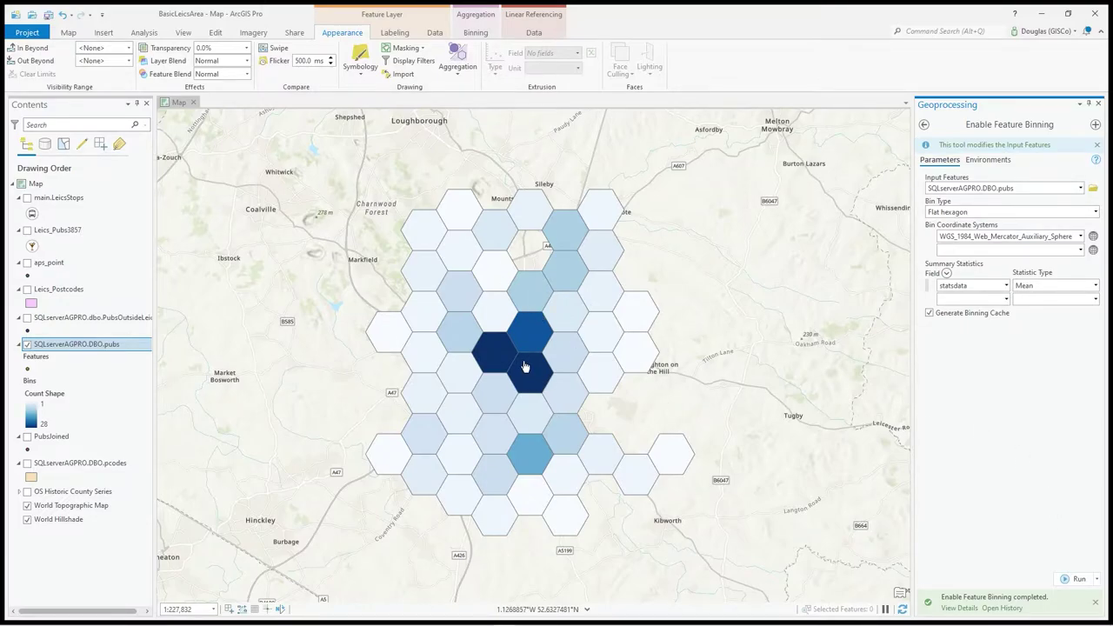
pyautogui.scroll(-2, 525, 366)
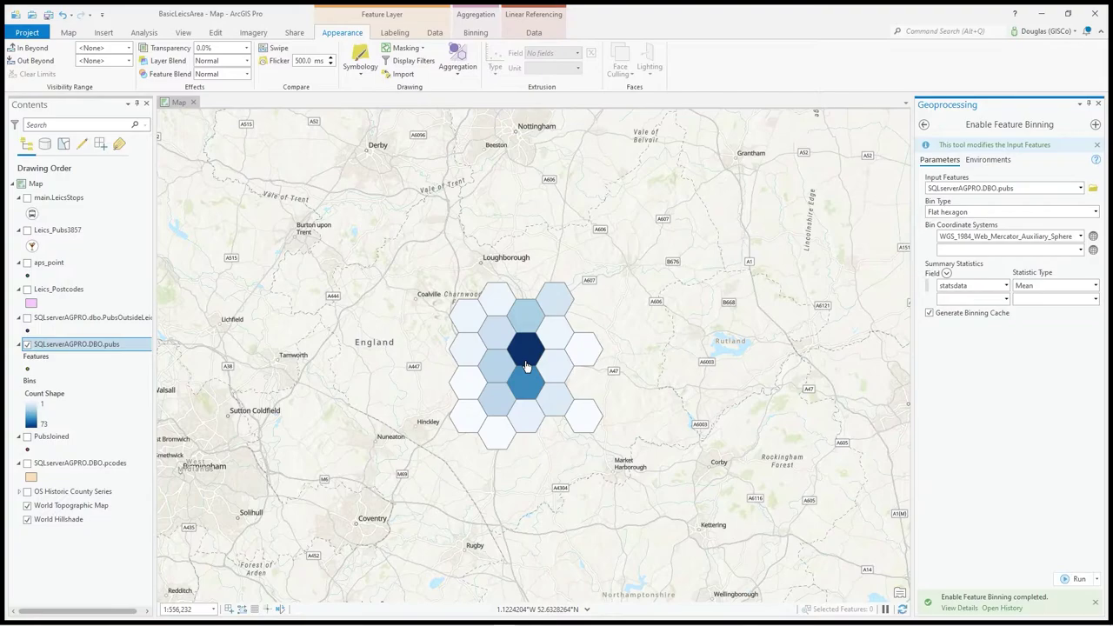
pyautogui.scroll(-1, 525, 367)
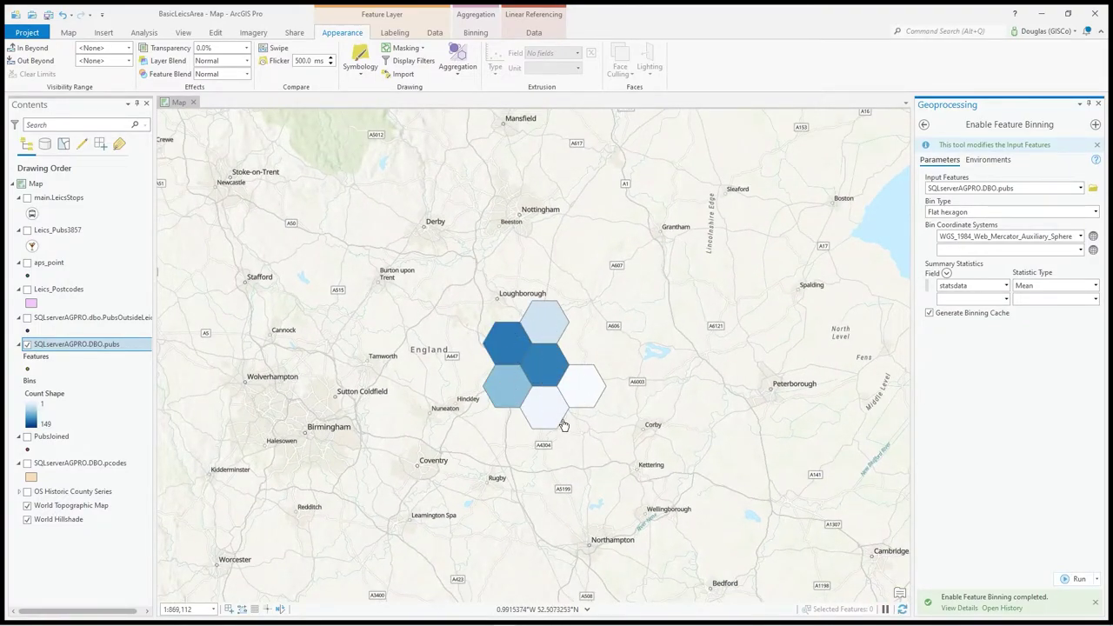
pyautogui.click(511, 349)
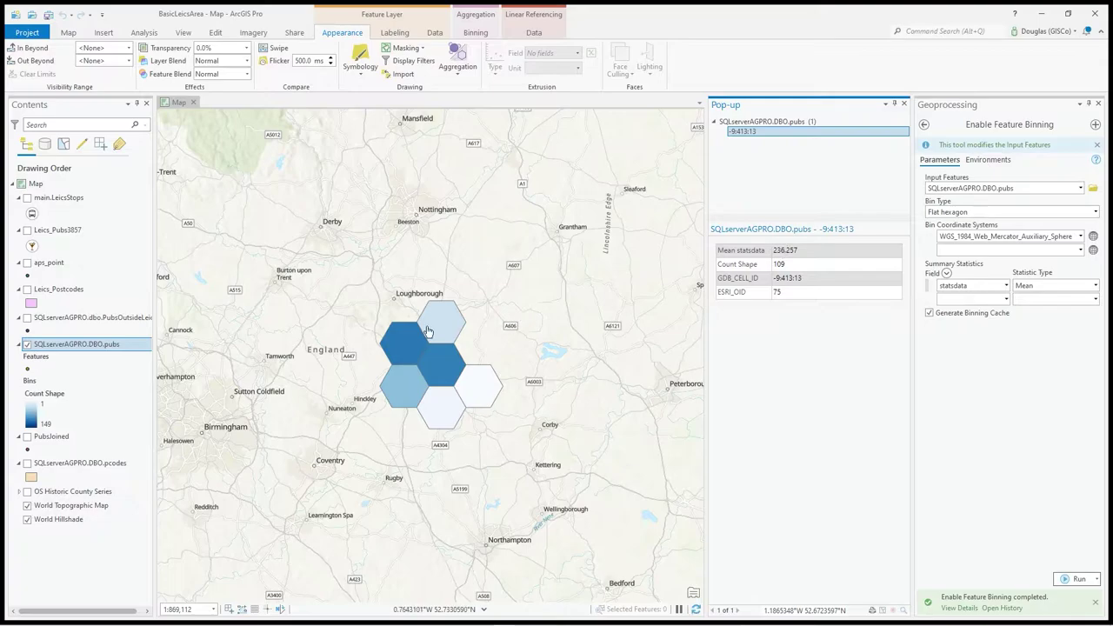
# Step: Inspect several hex bins' pop-ups, ending on one with Mean statsdata 230 from 4 pubs
pyautogui.scroll(3, 438, 385)
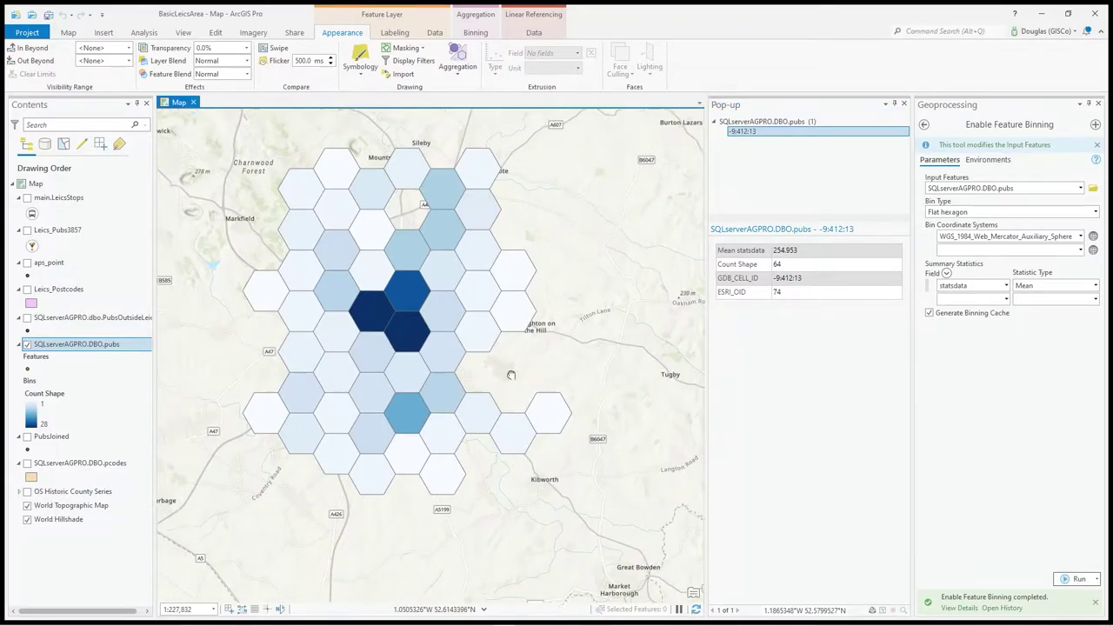
pyautogui.scroll(3, 412, 350)
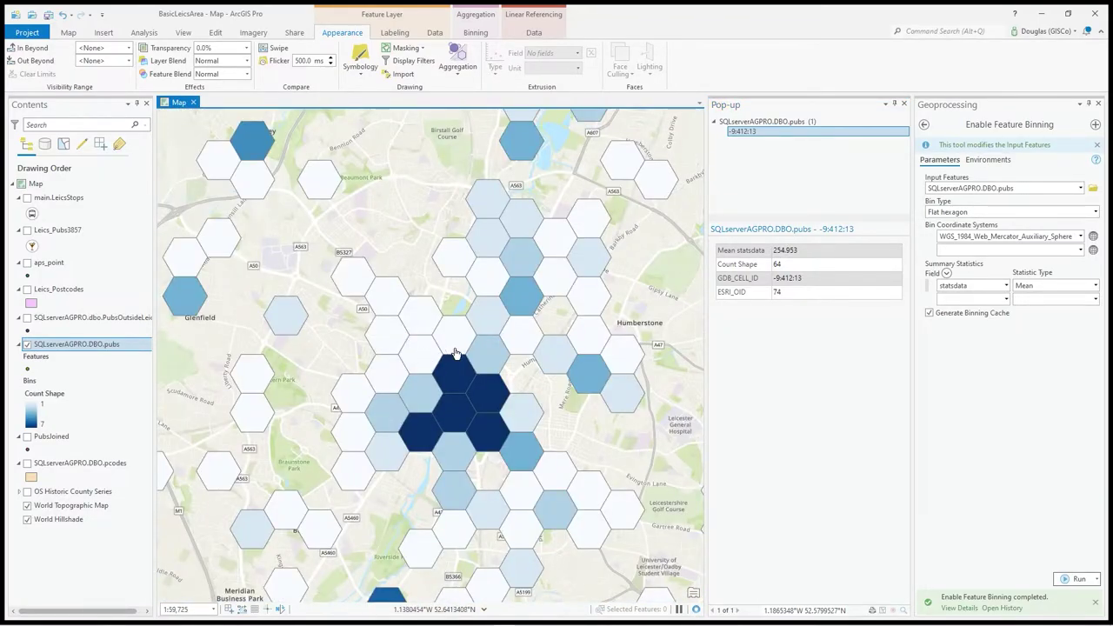
pyautogui.click(522, 299)
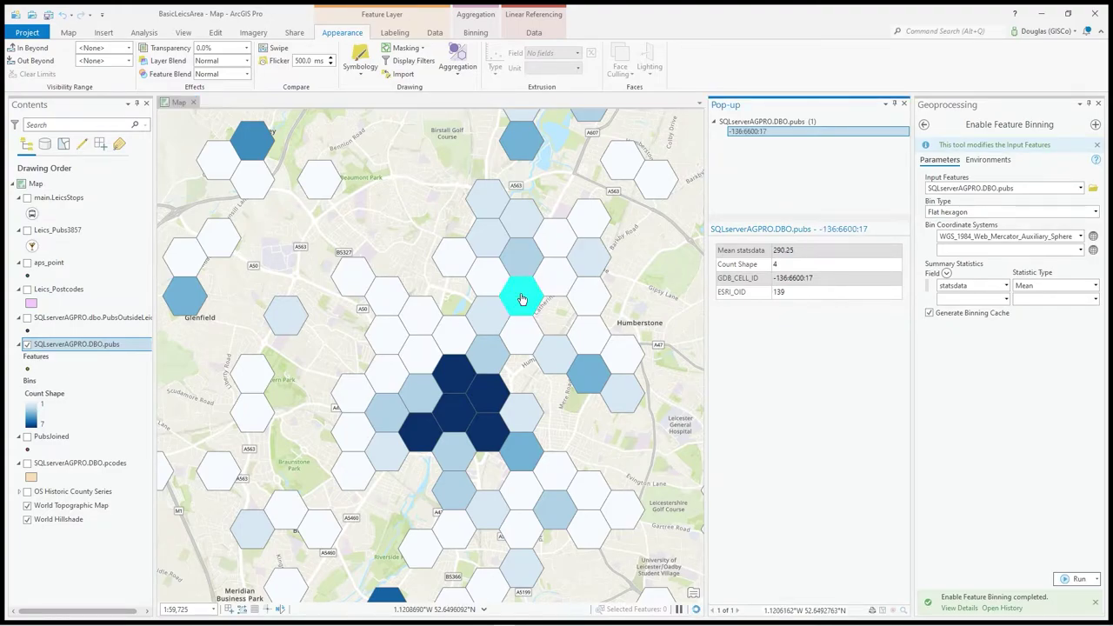
pyautogui.click(453, 381)
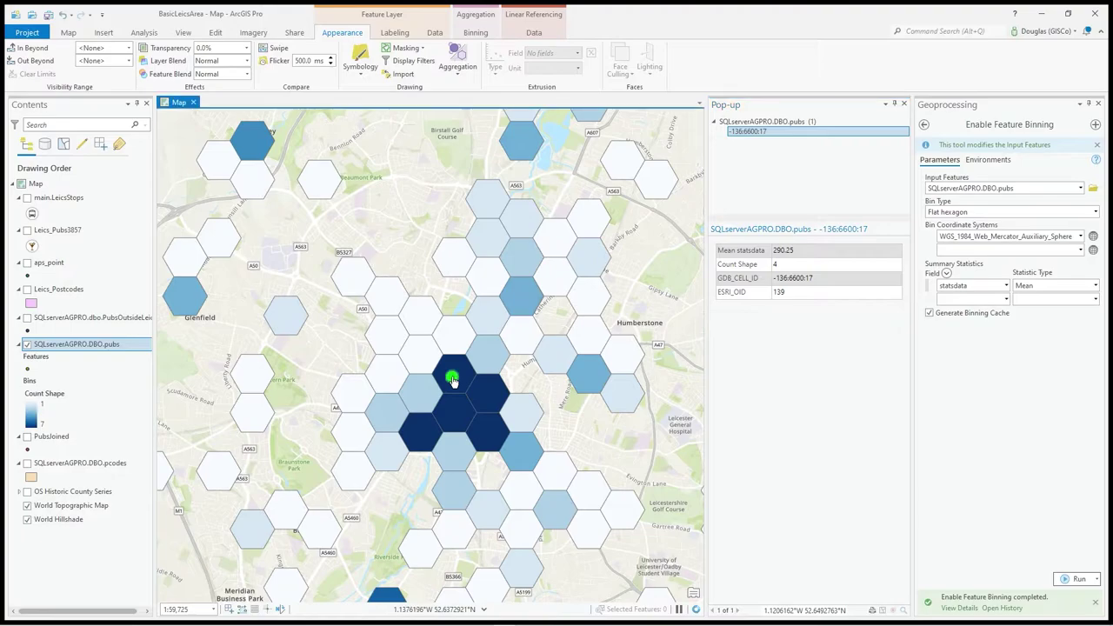
pyautogui.click(424, 434)
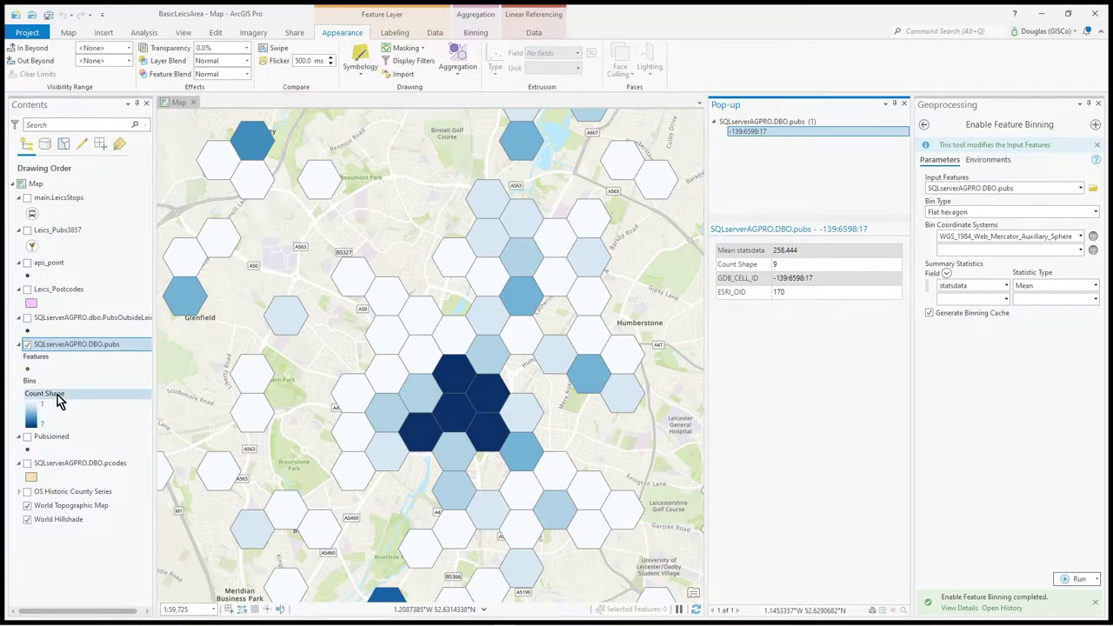
pyautogui.scroll(5, 420, 442)
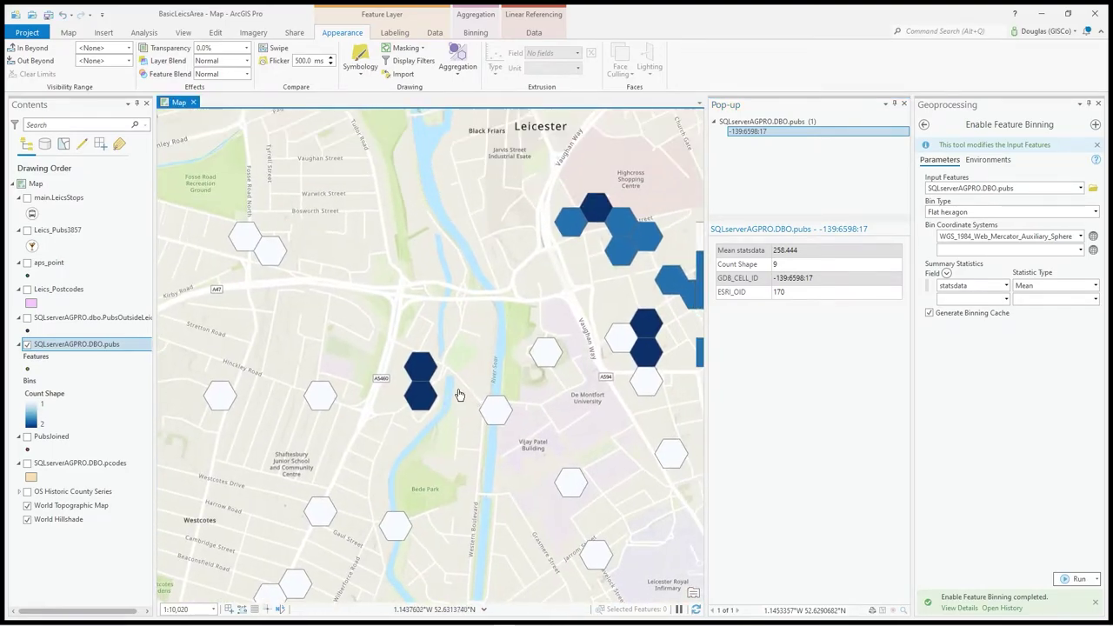
pyautogui.click(422, 369)
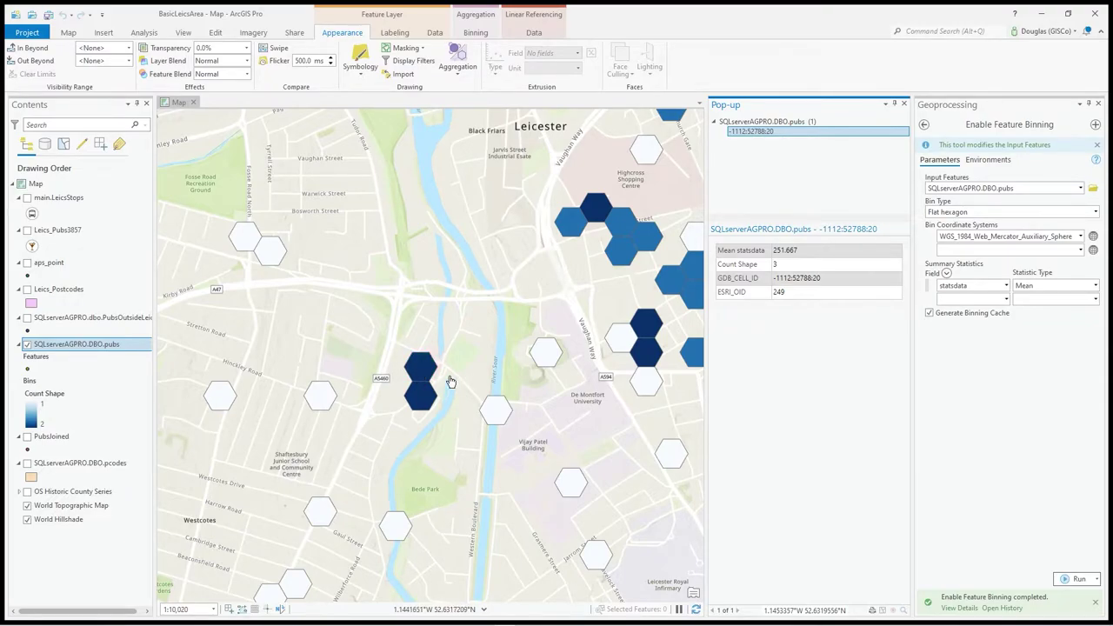
pyautogui.scroll(-2, 451, 381)
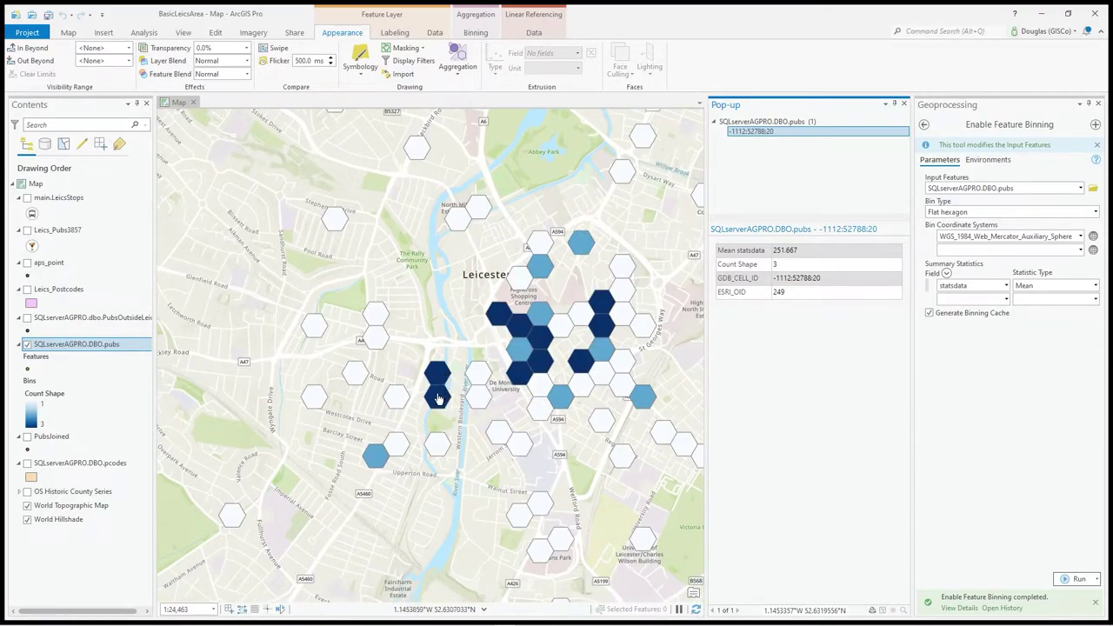
pyautogui.click(438, 397)
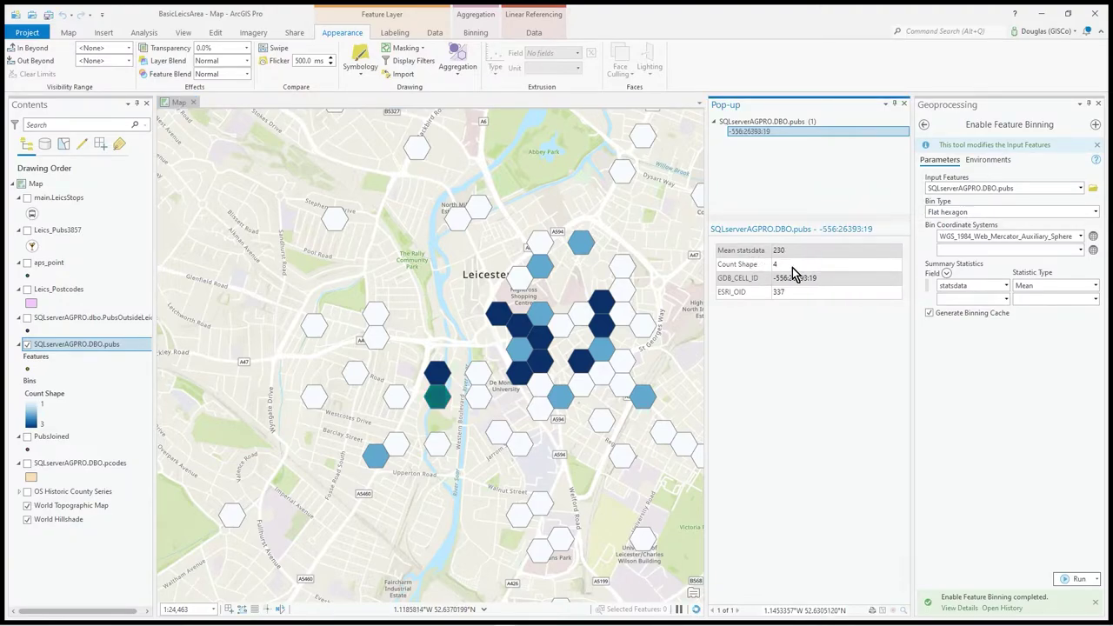
pyautogui.scroll(2, 439, 389)
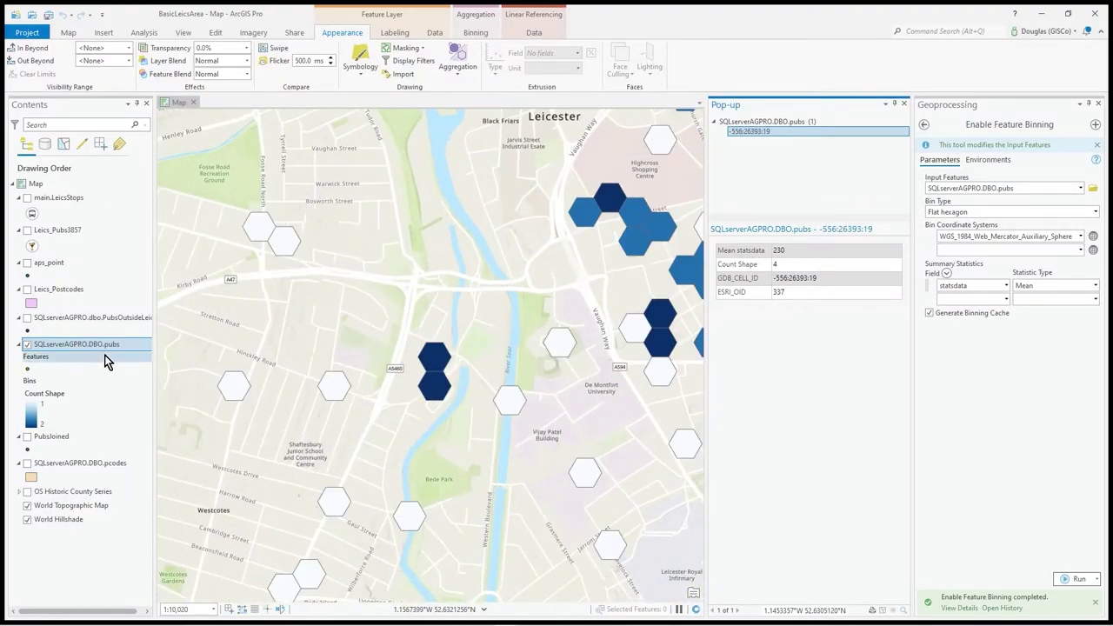
# Step: Toggle binning off and back on, then check a bin showing Mean statsdata 119.5 from 2 pubs
pyautogui.click(477, 33)
pyautogui.click(20, 54)
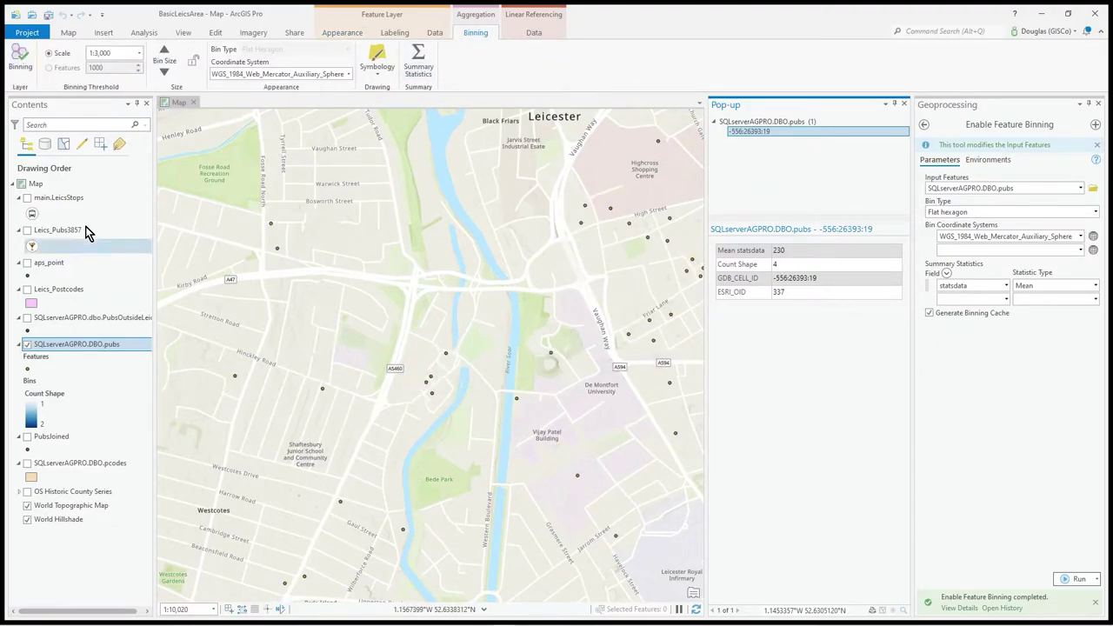
pyautogui.click(20, 54)
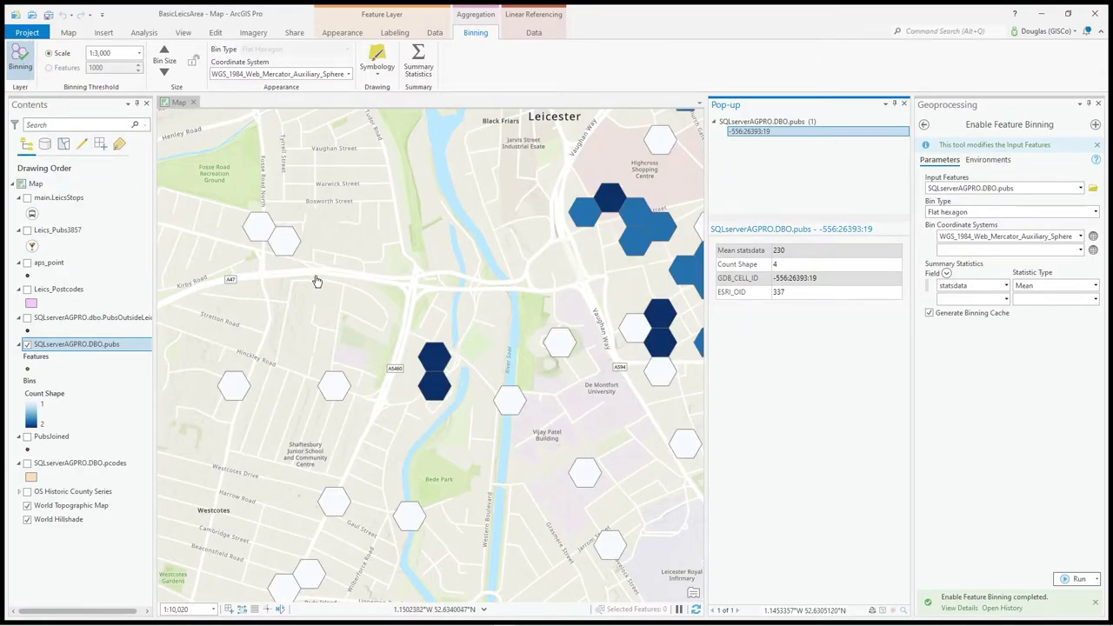
pyautogui.moveTo(591, 356); pyautogui.dragTo(447, 378)
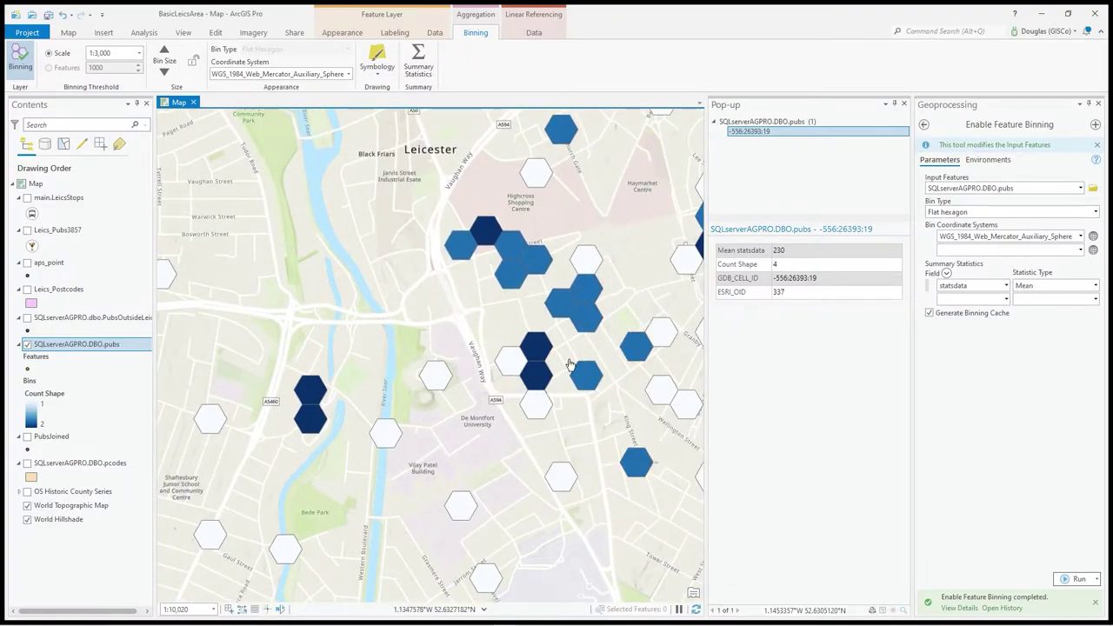
pyautogui.click(464, 247)
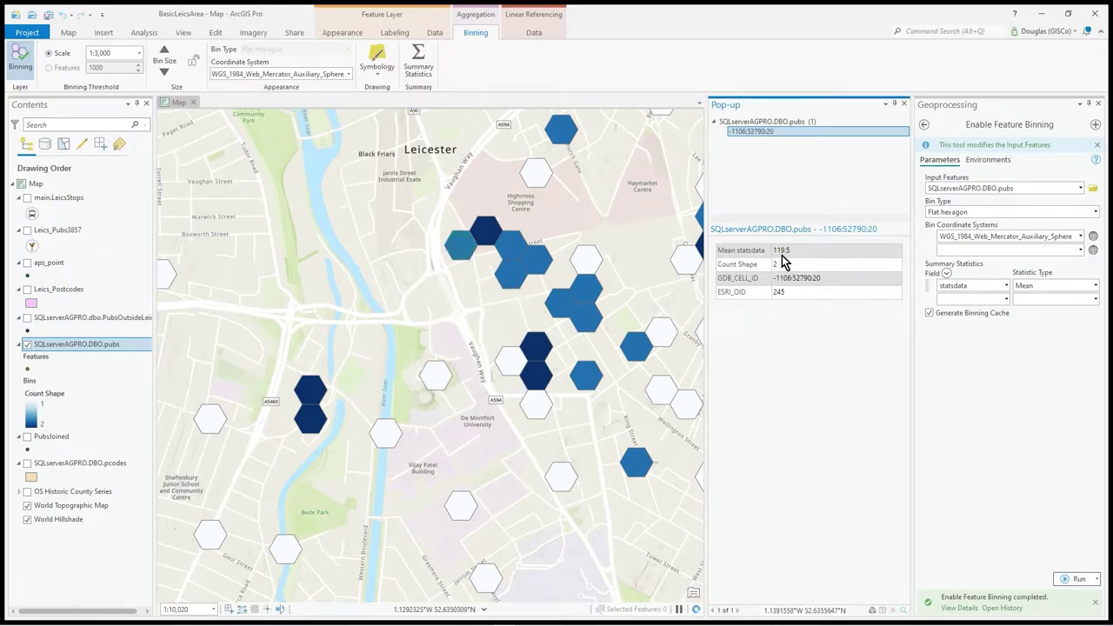
# Step: Turn binning off and zoom out to show individual pub points across Leicester
pyautogui.moveTo(427, 299); pyautogui.dragTo(401, 367)
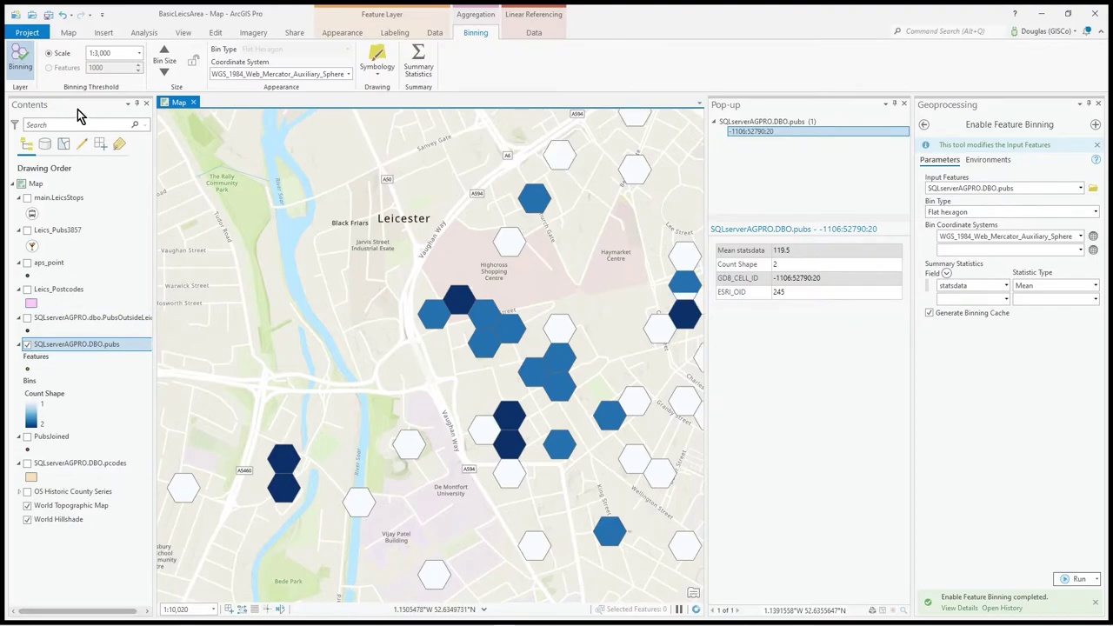
pyautogui.click(19, 57)
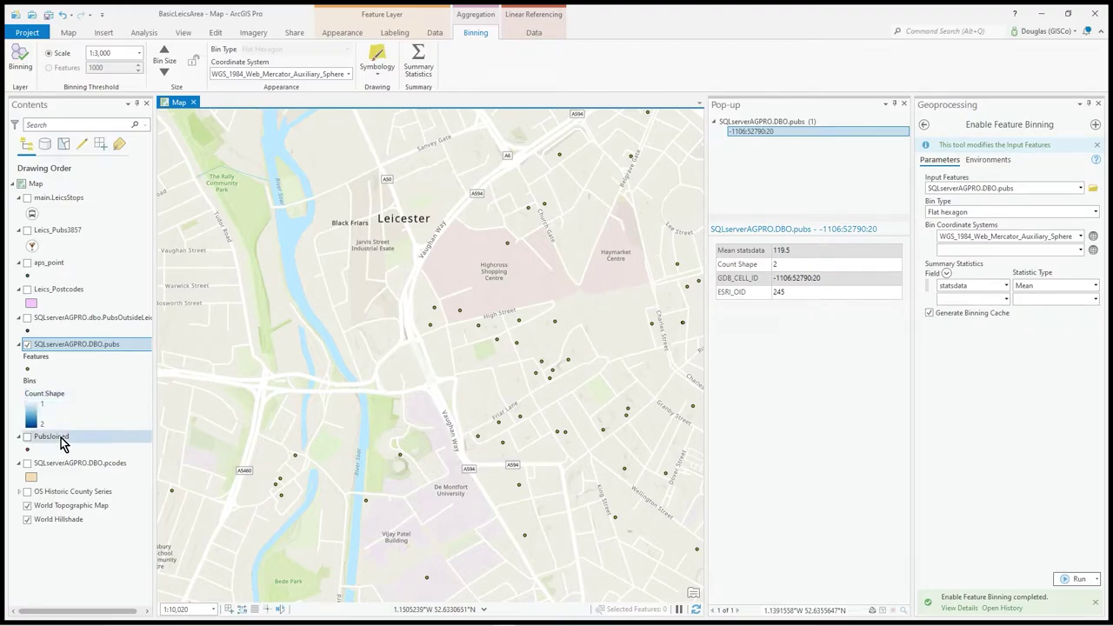
pyautogui.scroll(-6, 437, 407)
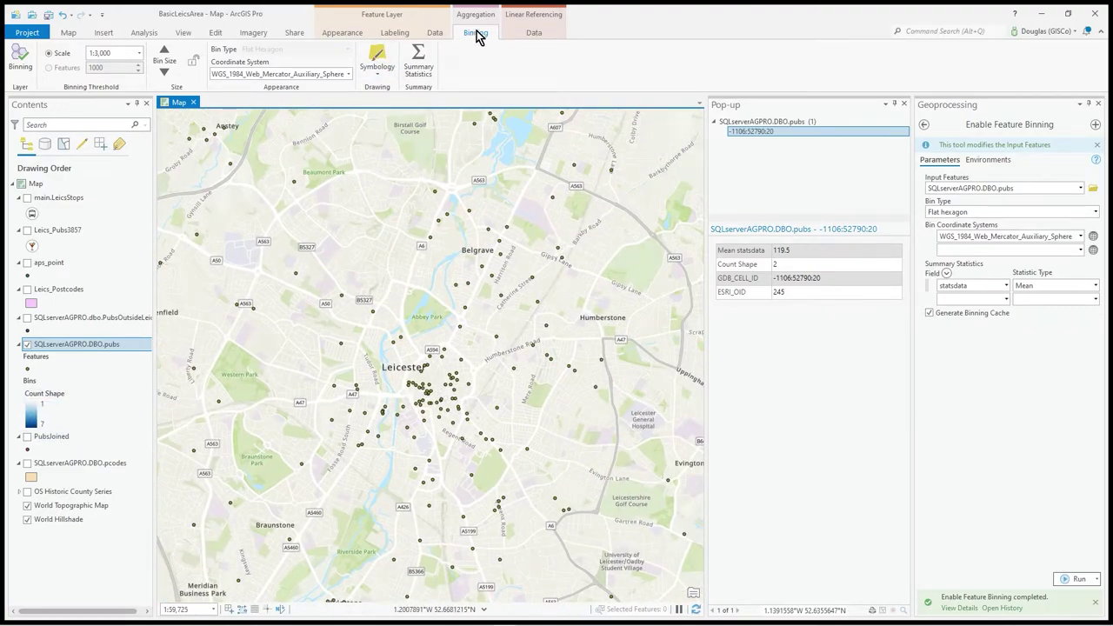
# Step: Redisplay the pubs layer as hexagon bins and set its transparency to 0.0%
pyautogui.click(29, 68)
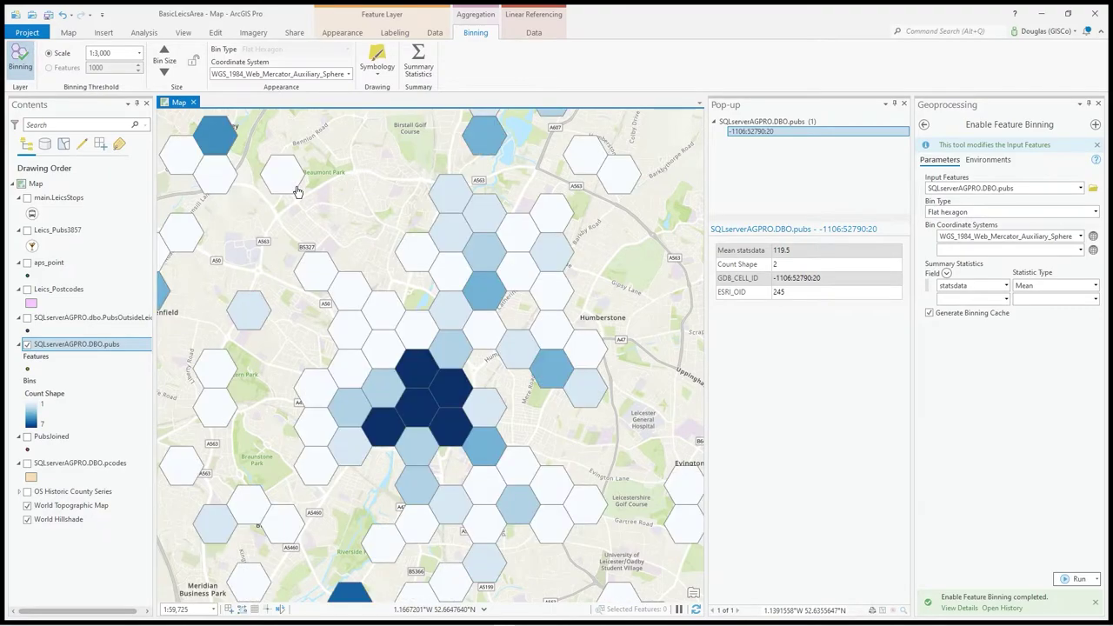
pyautogui.moveTo(489, 400); pyautogui.dragTo(504, 346)
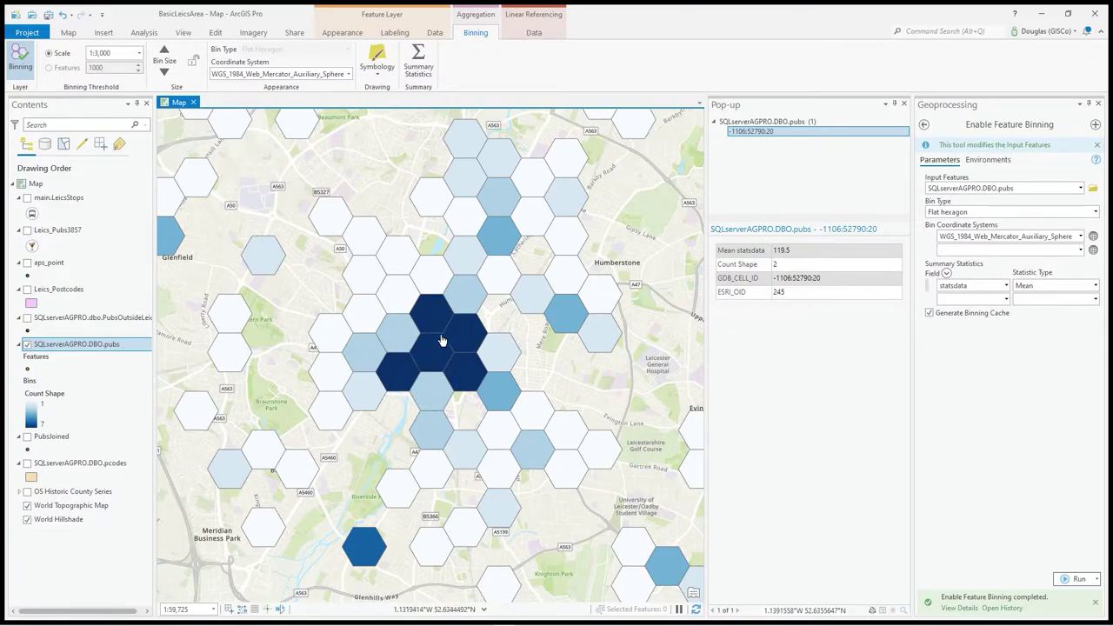
pyautogui.click(108, 346)
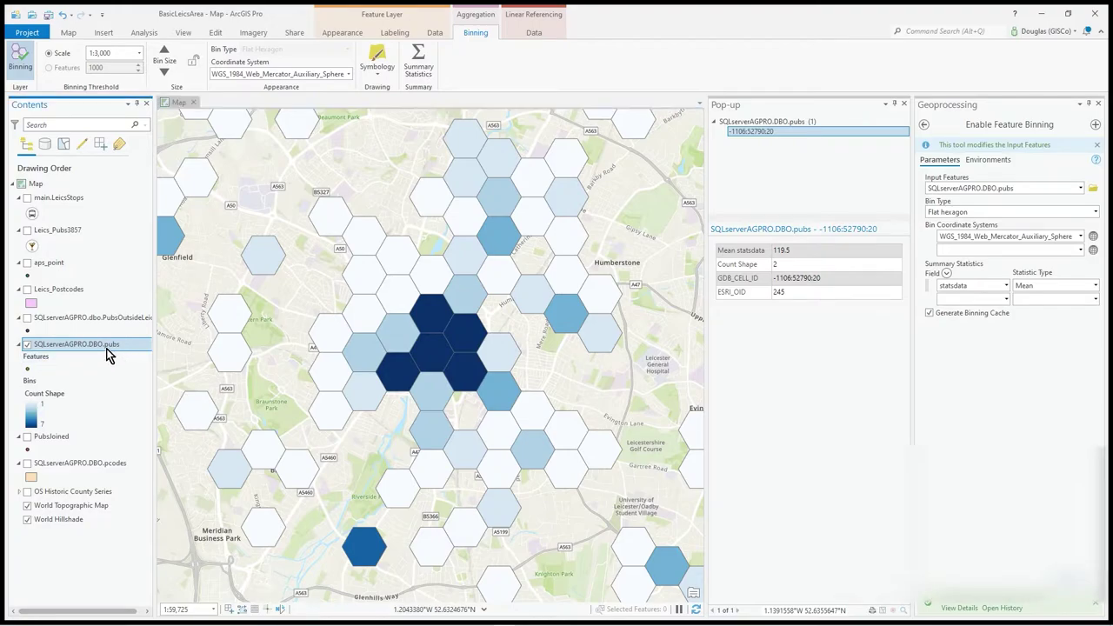
pyautogui.click(339, 34)
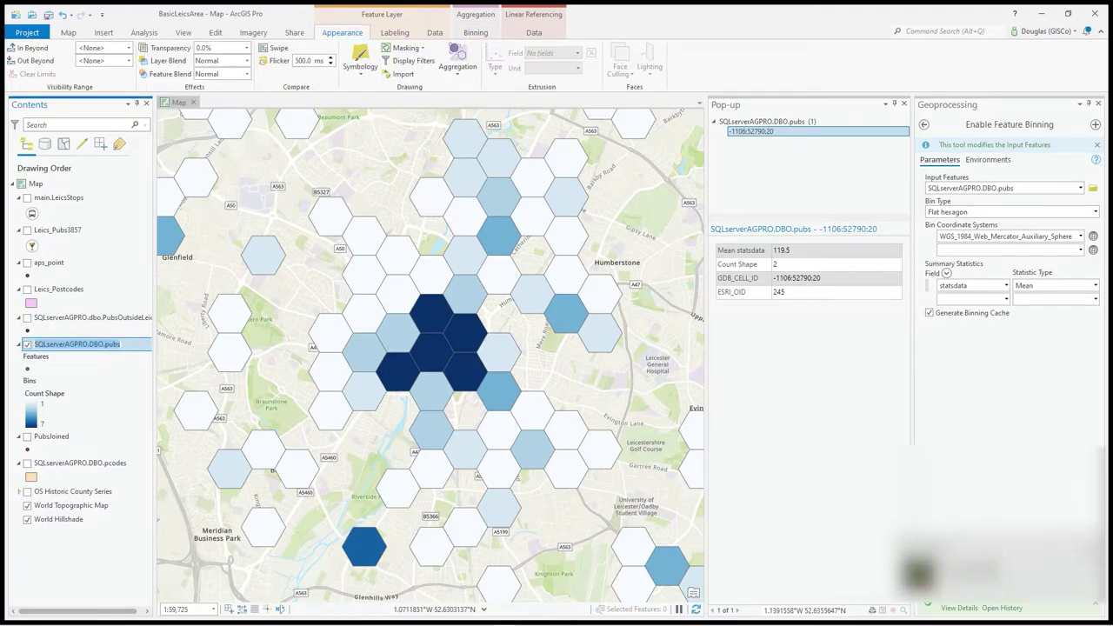
pyautogui.click(72, 345)
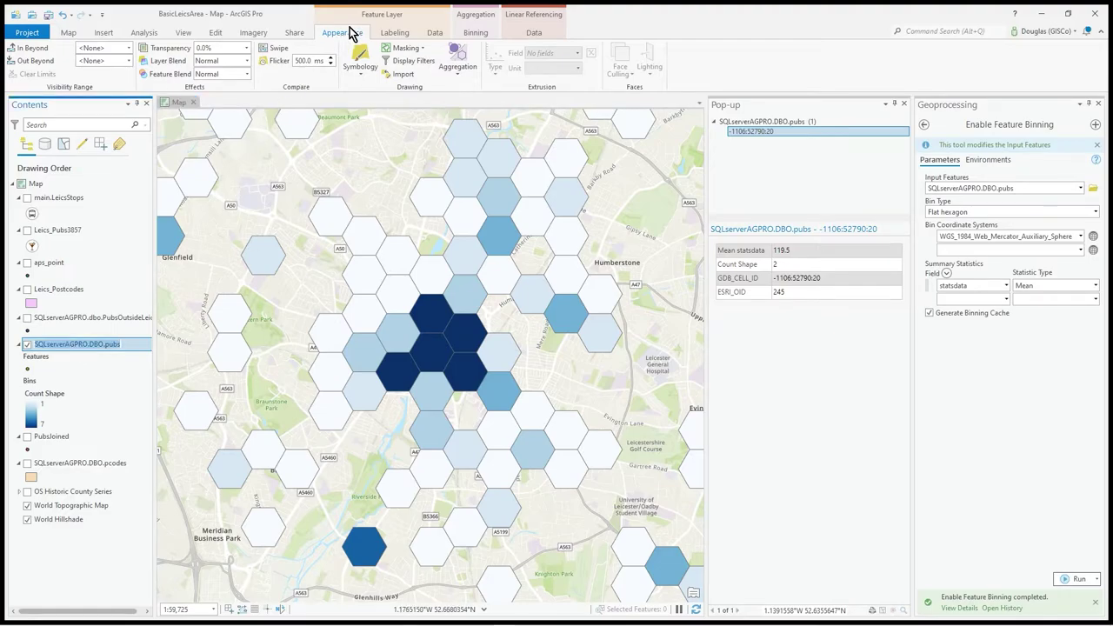
pyautogui.click(149, 347)
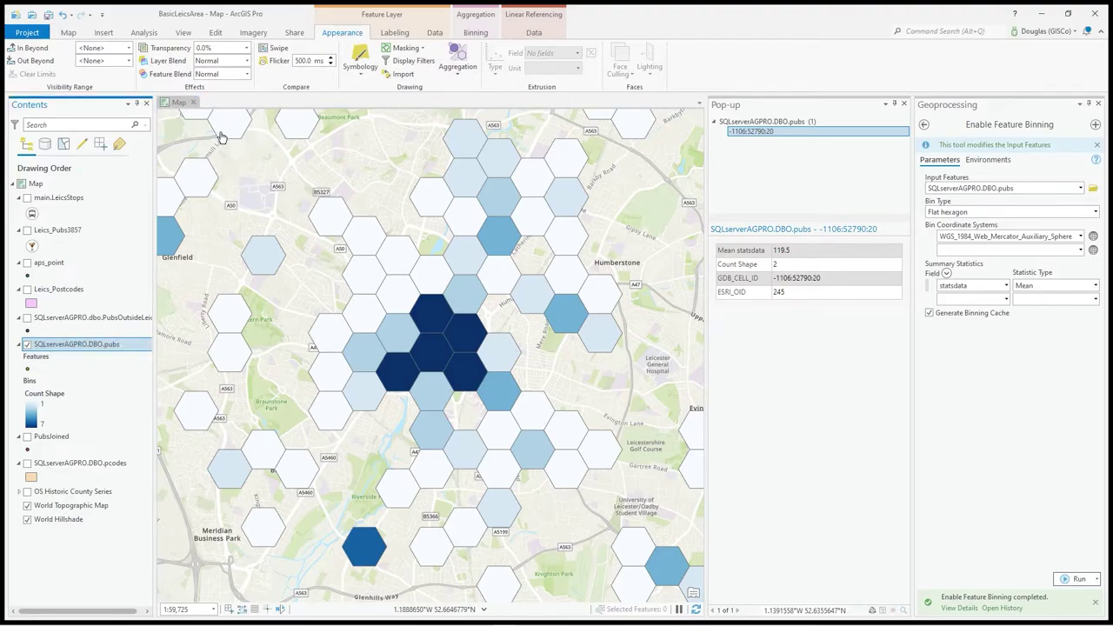
pyautogui.click(246, 50)
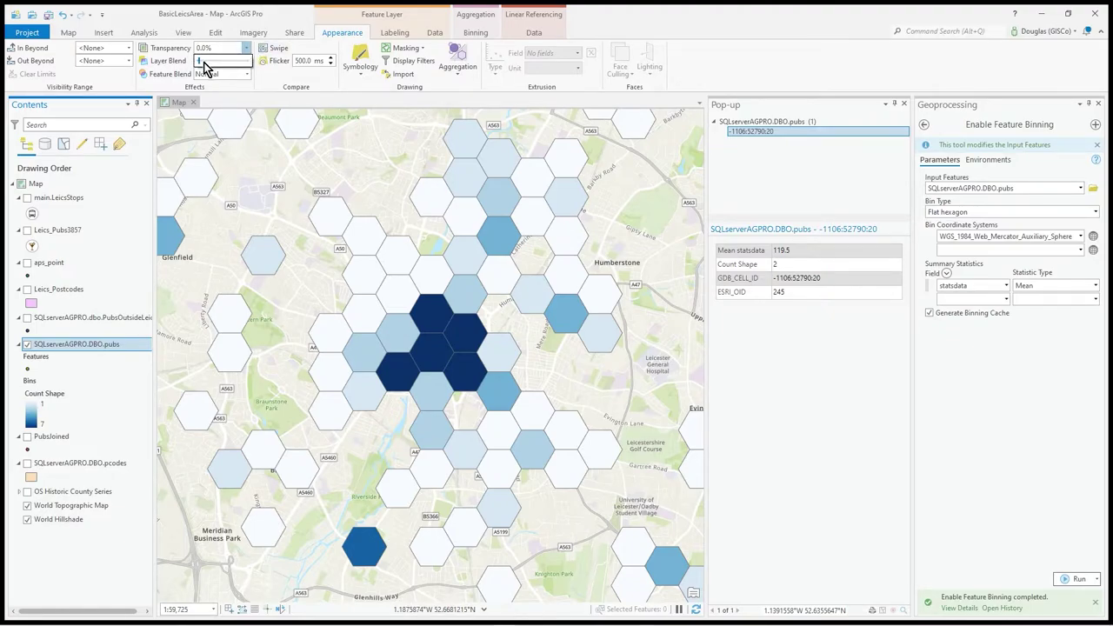
pyautogui.moveTo(205, 62)
pyautogui.mouseDown()
pyautogui.moveTo(234, 78)
pyautogui.moveTo(199, 73)
pyautogui.mouseUp()
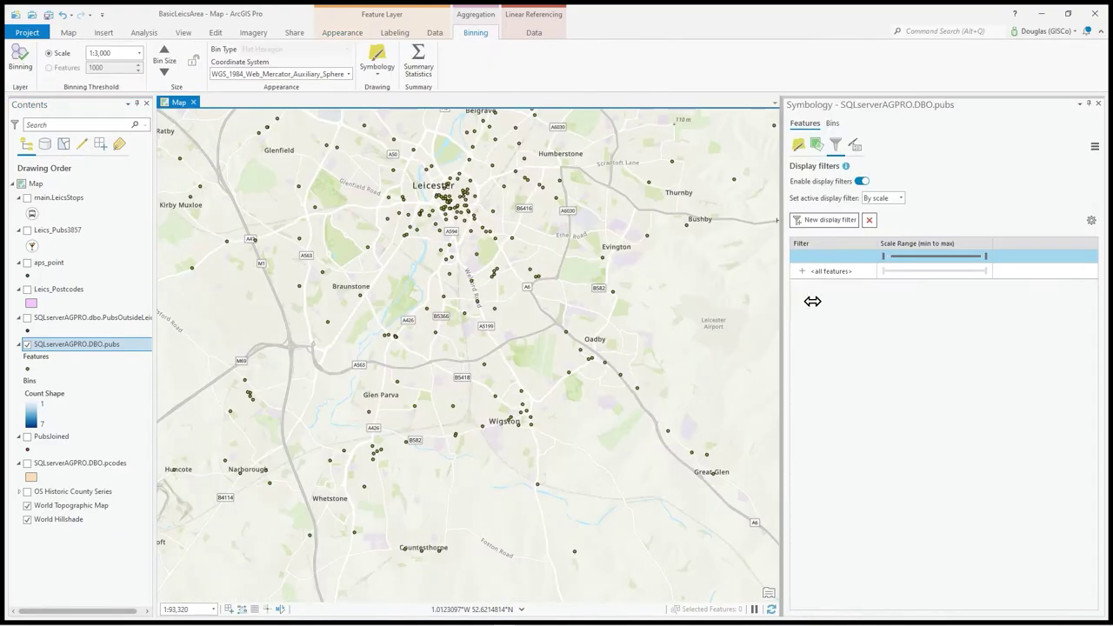
# Step: Close the symbology settings and turn binning on for the pubs layer's Bins
pyautogui.moveTo(809, 299); pyautogui.dragTo(912, 306)
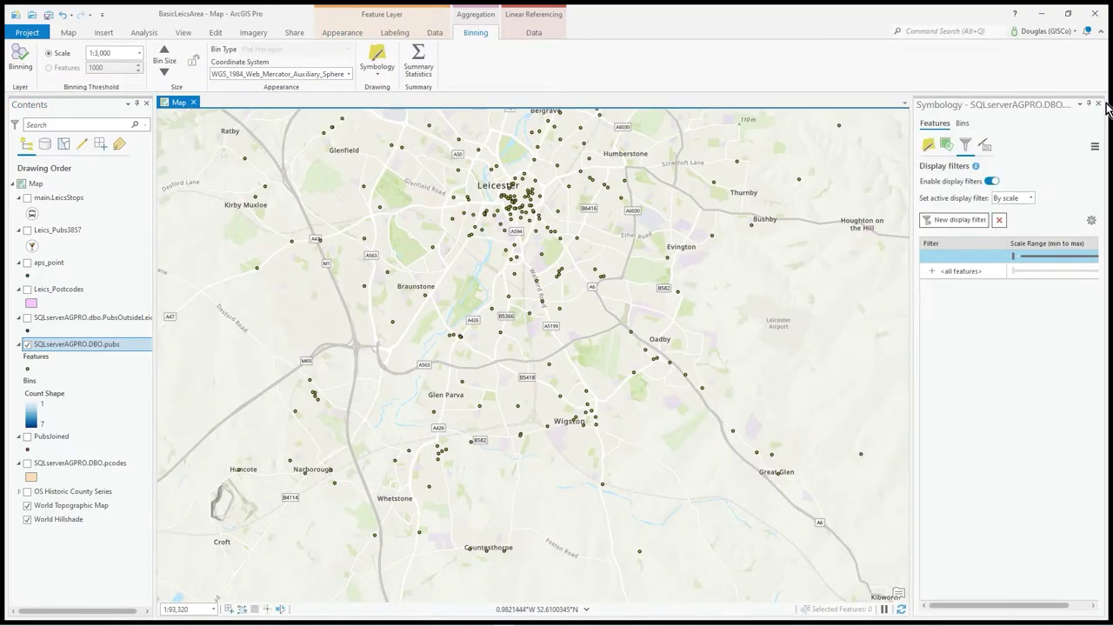
pyautogui.click(1099, 103)
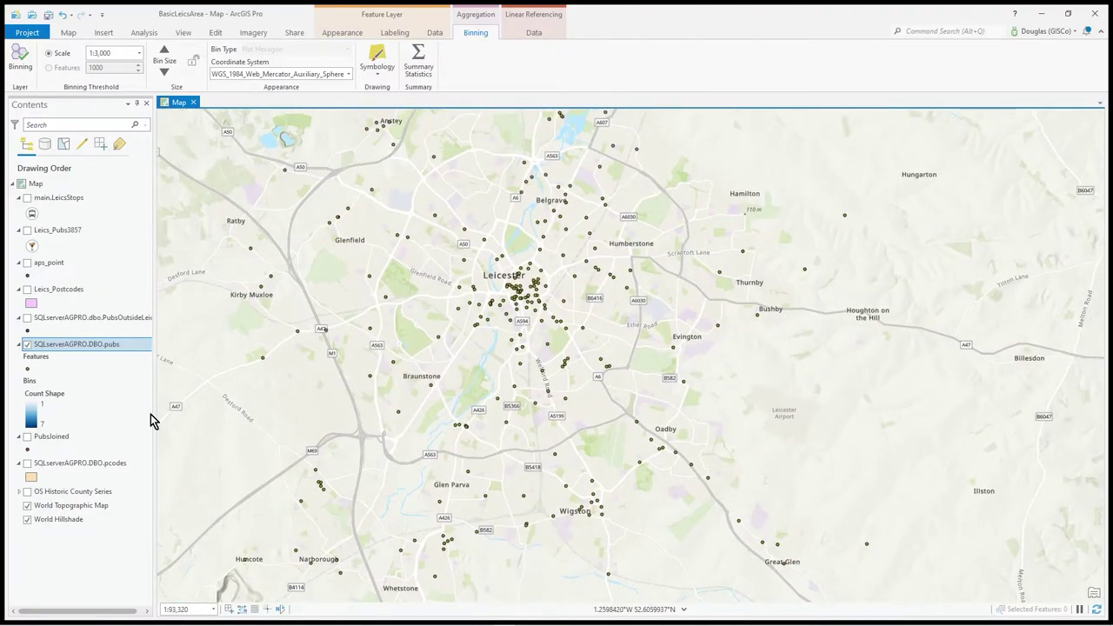
pyautogui.click(47, 384)
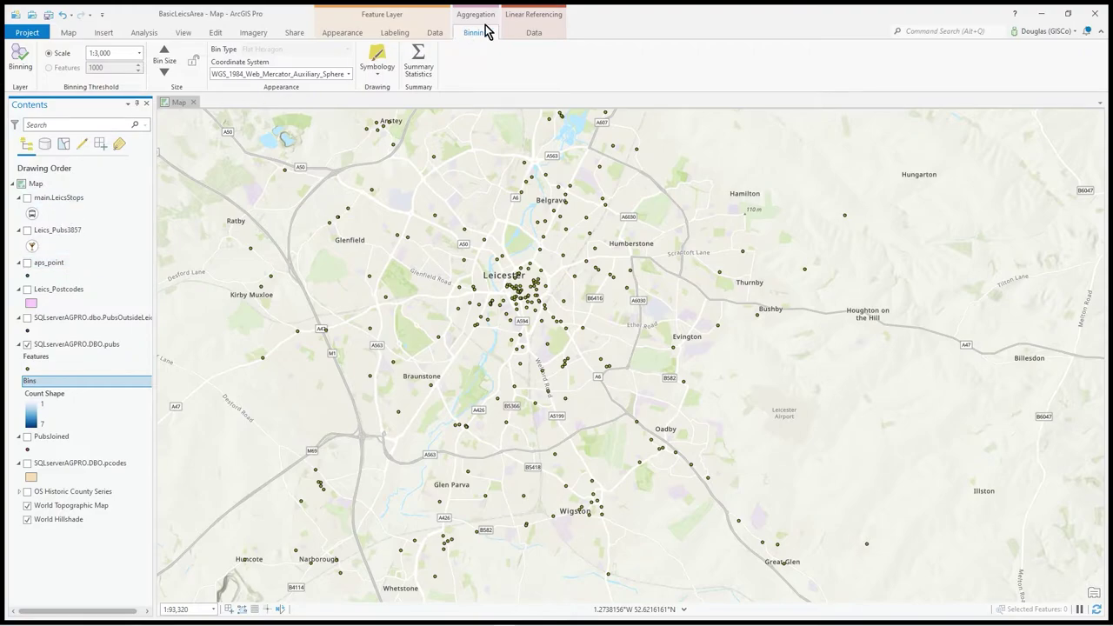
pyautogui.click(20, 57)
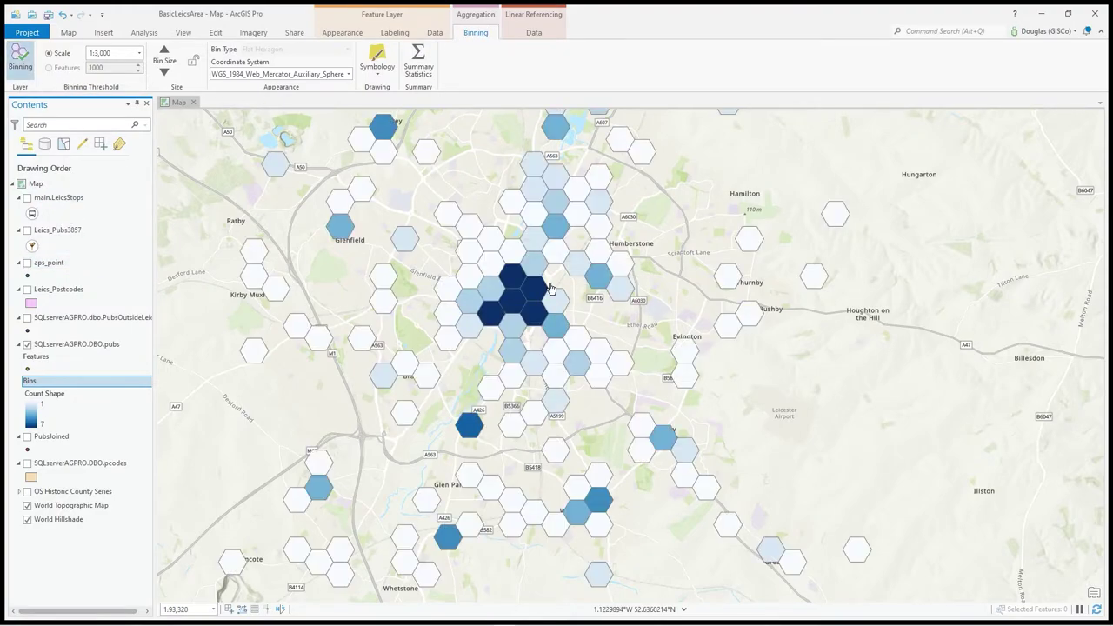
pyautogui.moveTo(550, 289); pyautogui.dragTo(513, 340)
# Step: Symbolize the Count Shape bins with unclassed colours using the Yellow to Red ramp
pyautogui.click(376, 80)
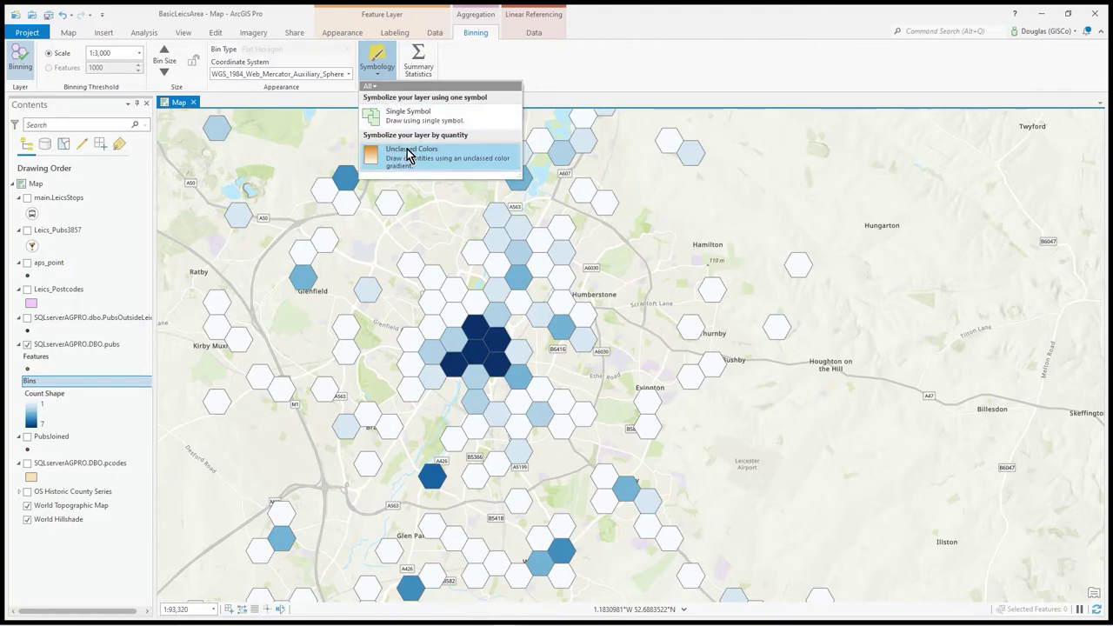
pyautogui.click(409, 155)
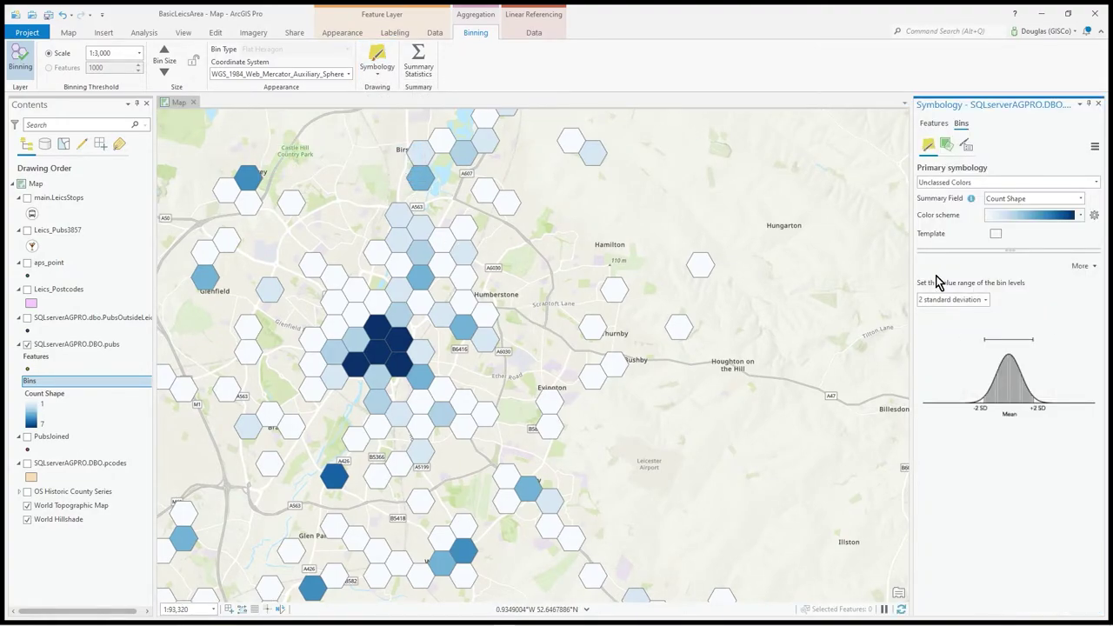
pyautogui.click(1081, 216)
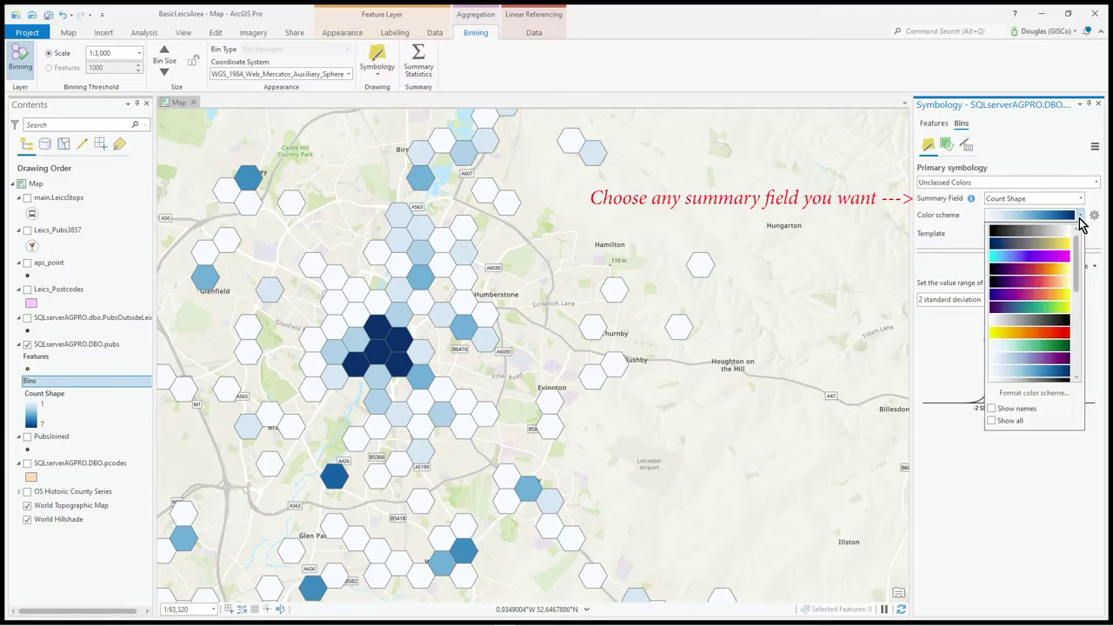
pyautogui.click(1006, 333)
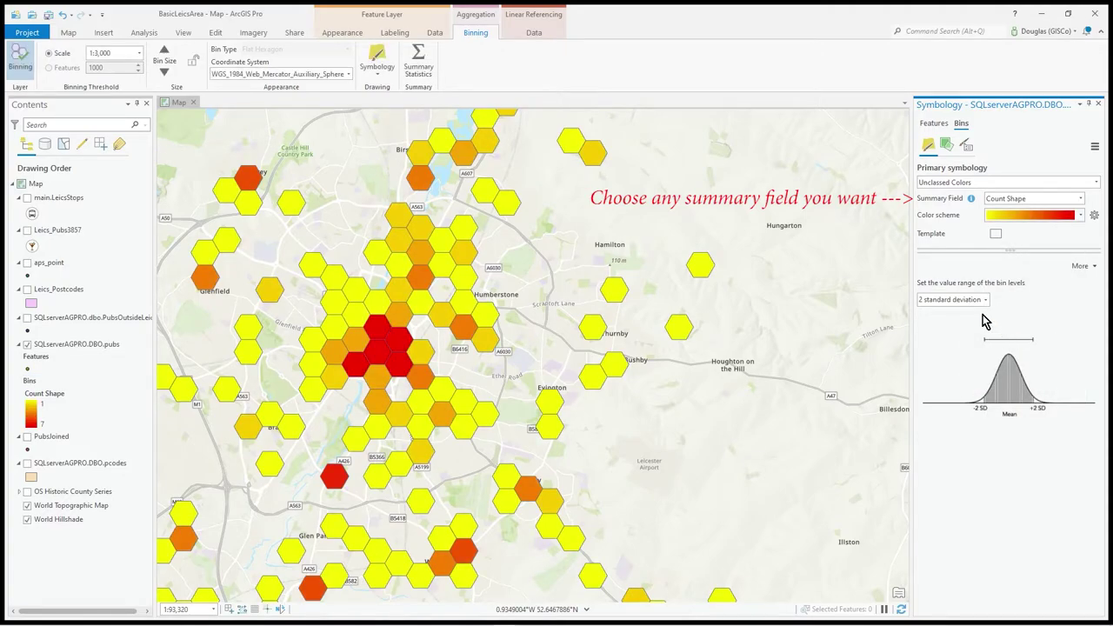
pyautogui.moveTo(487, 330); pyautogui.dragTo(635, 318)
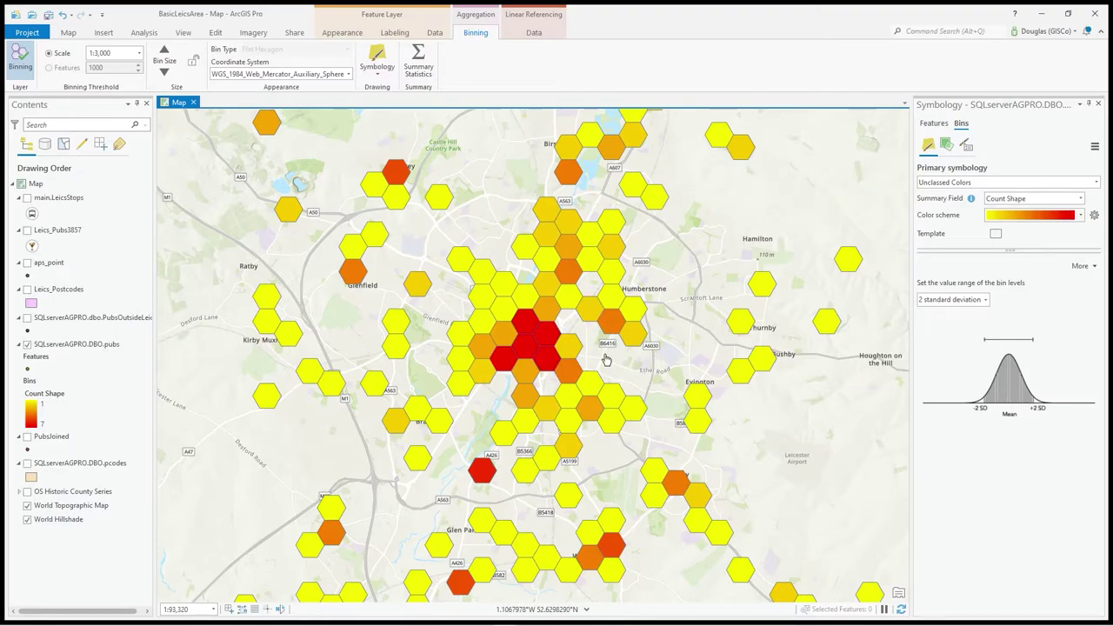
pyautogui.moveTo(695, 331); pyautogui.dragTo(672, 331)
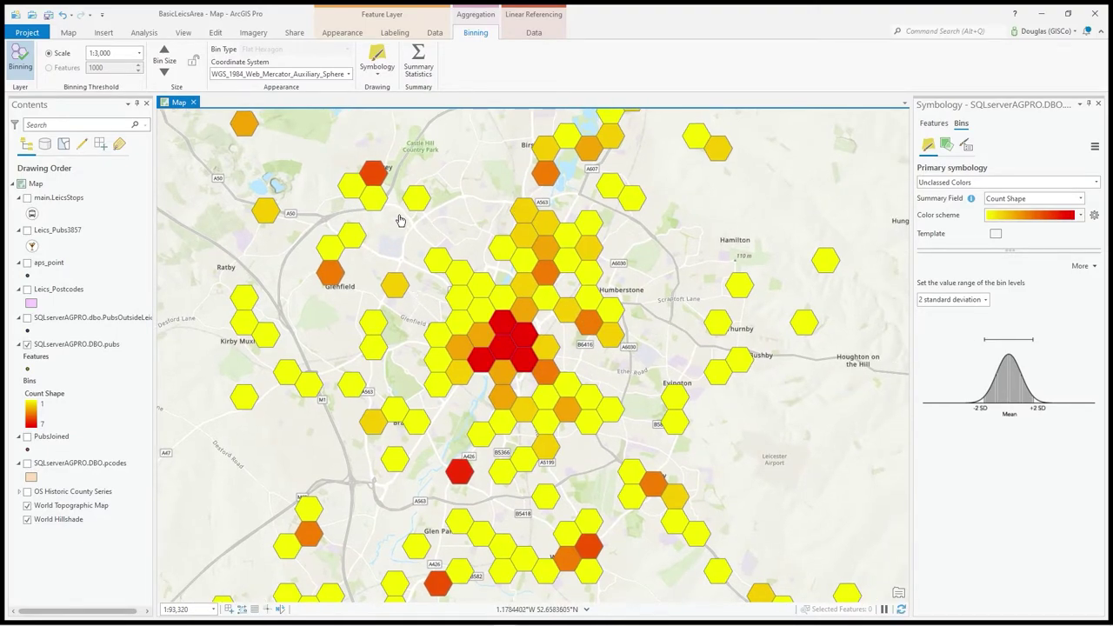
# Step: Add a Maximum statistic on the statsdata field to the bin summary statistics
pyautogui.click(418, 69)
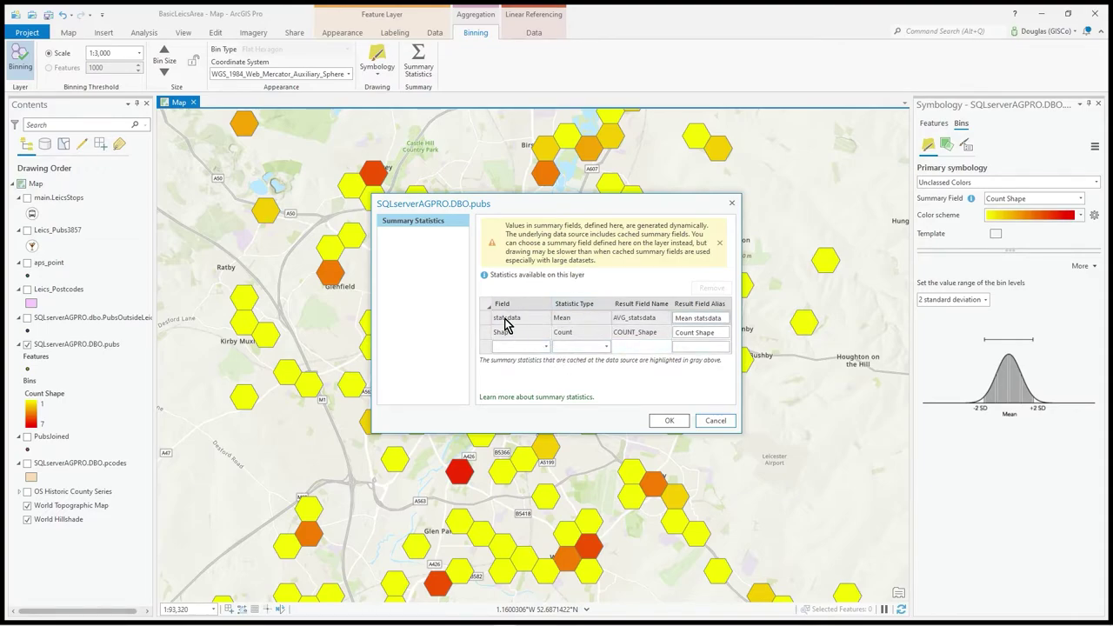
pyautogui.click(546, 347)
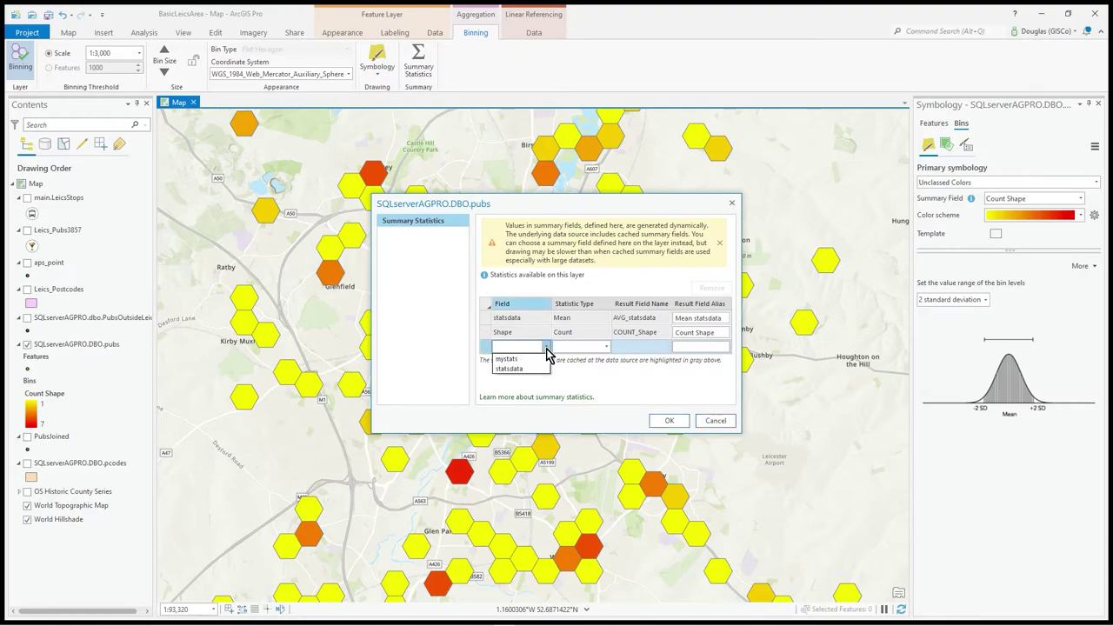
pyautogui.click(531, 369)
pyautogui.click(606, 347)
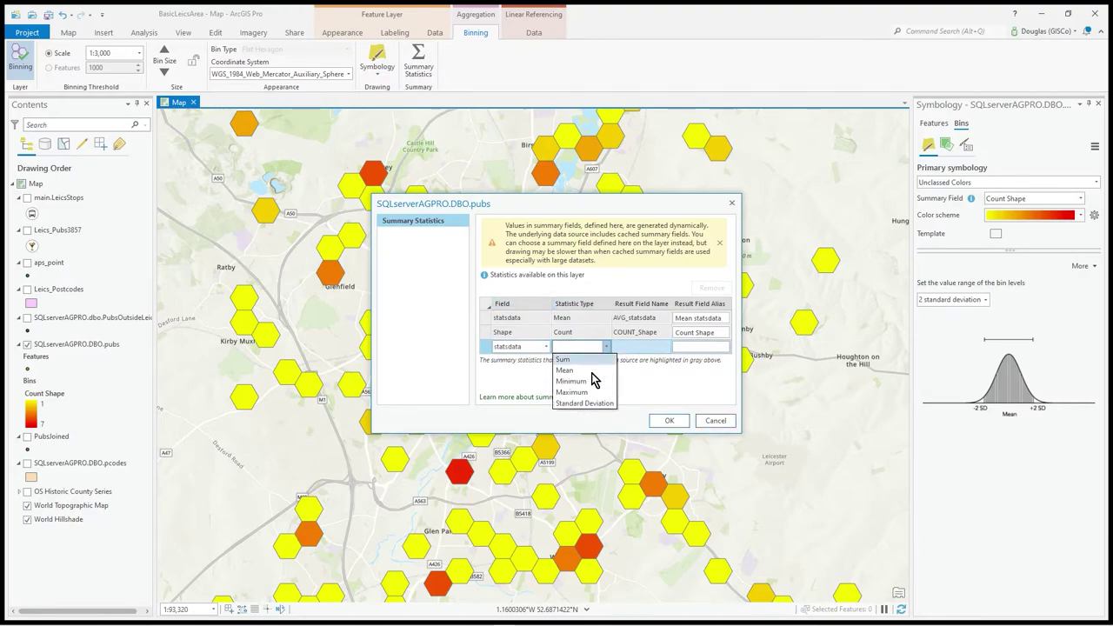
pyautogui.click(591, 392)
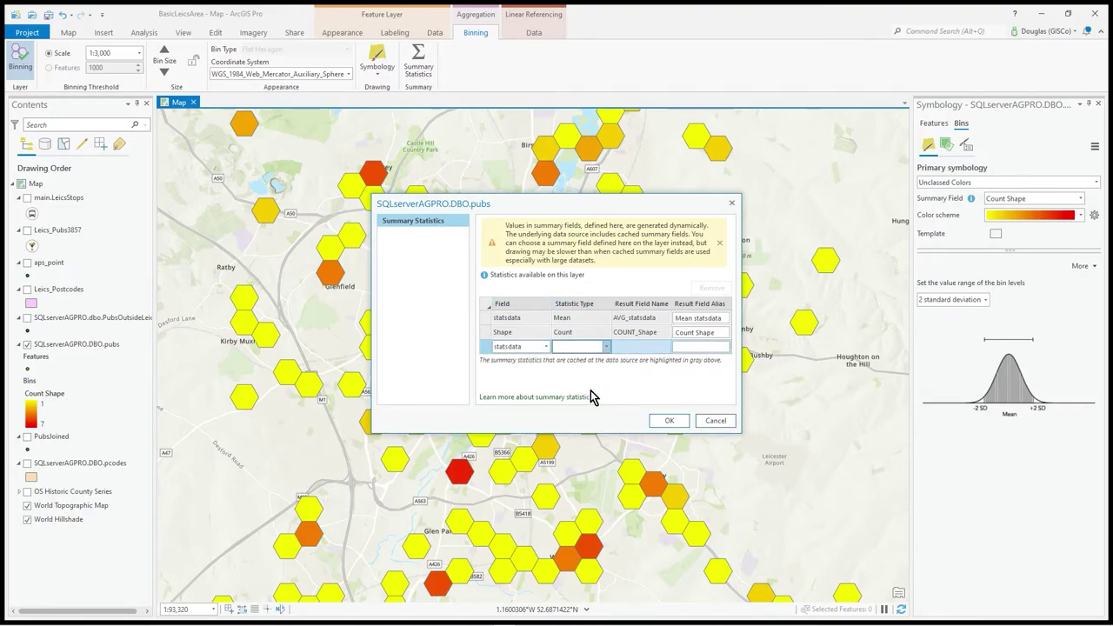
pyautogui.click(674, 423)
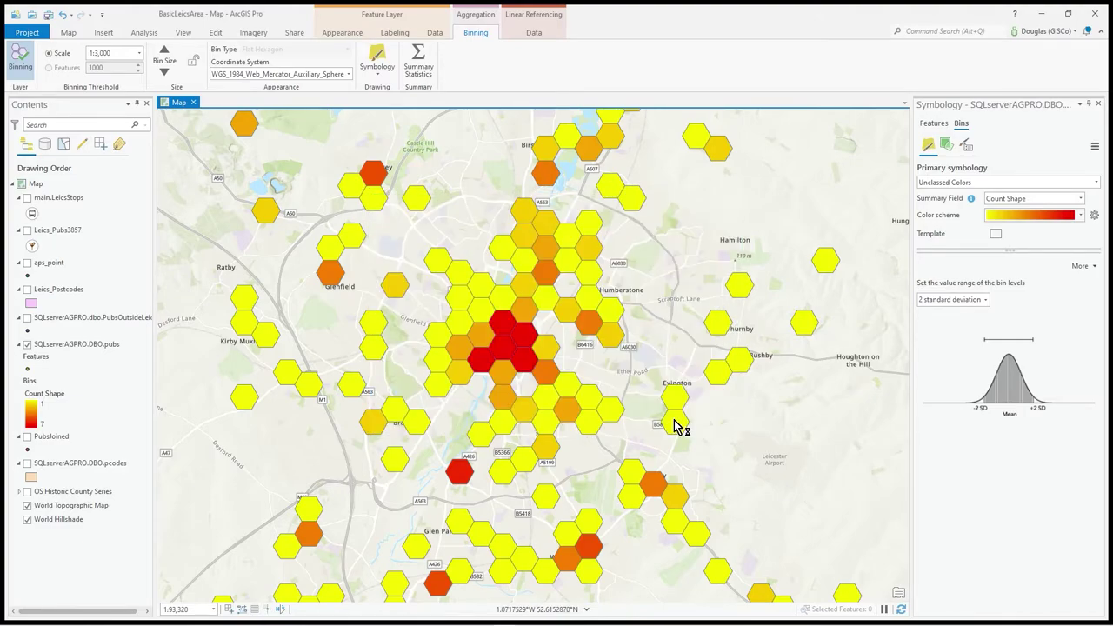
# Step: Zoom in and view pop-ups for central Leicester bins, showing Mean and Maximum statsdata 104
pyautogui.scroll(2, 520, 357)
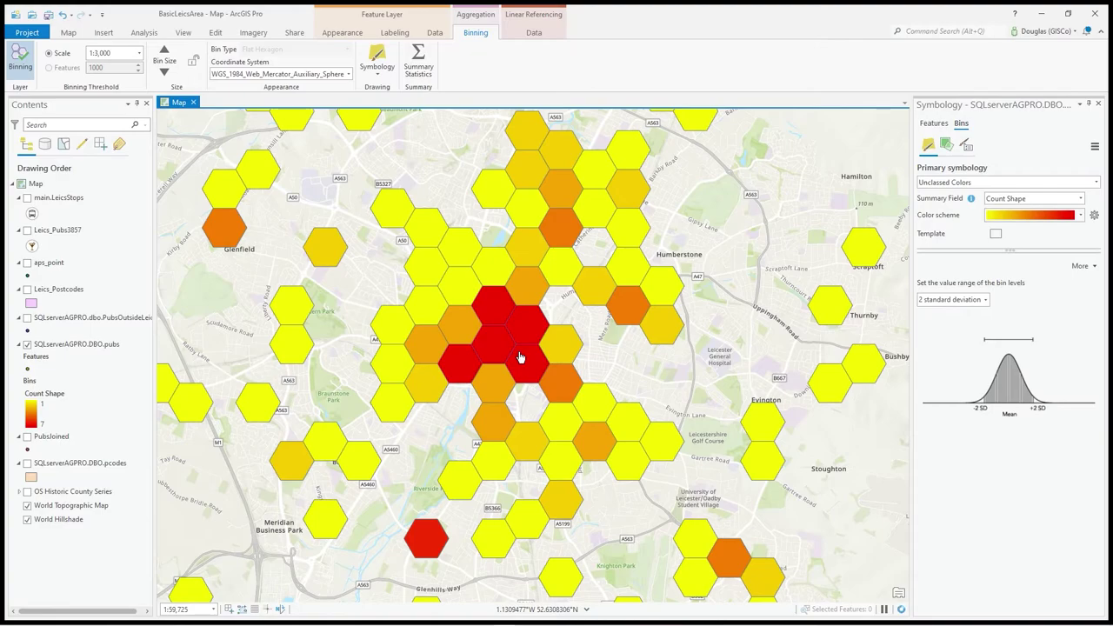
pyautogui.click(492, 312)
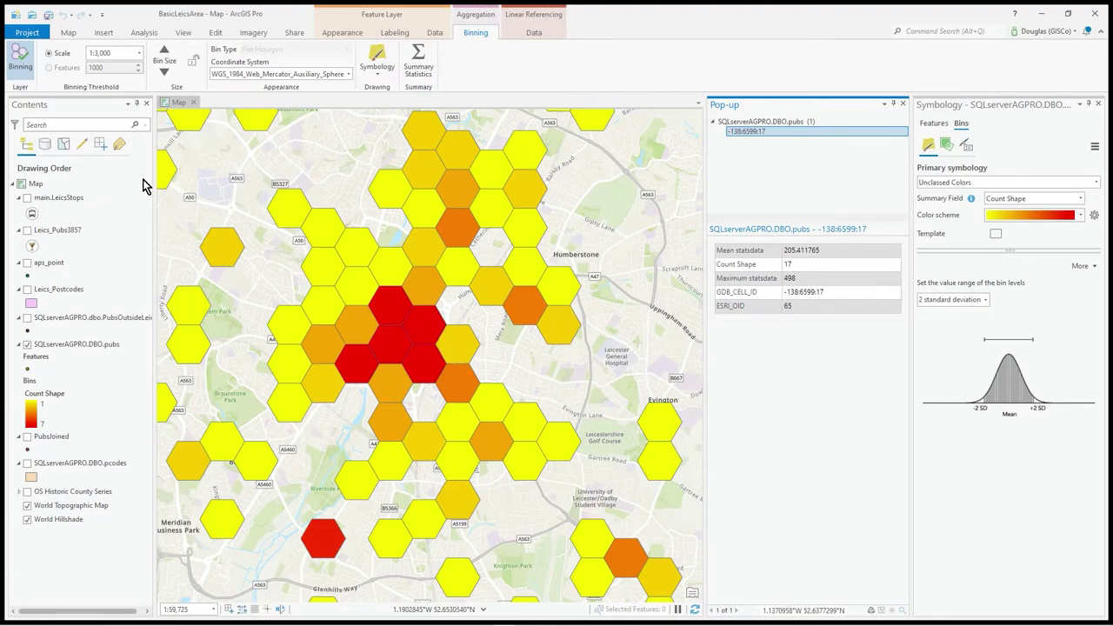
pyautogui.click(390, 307)
pyautogui.scroll(4, 394, 311)
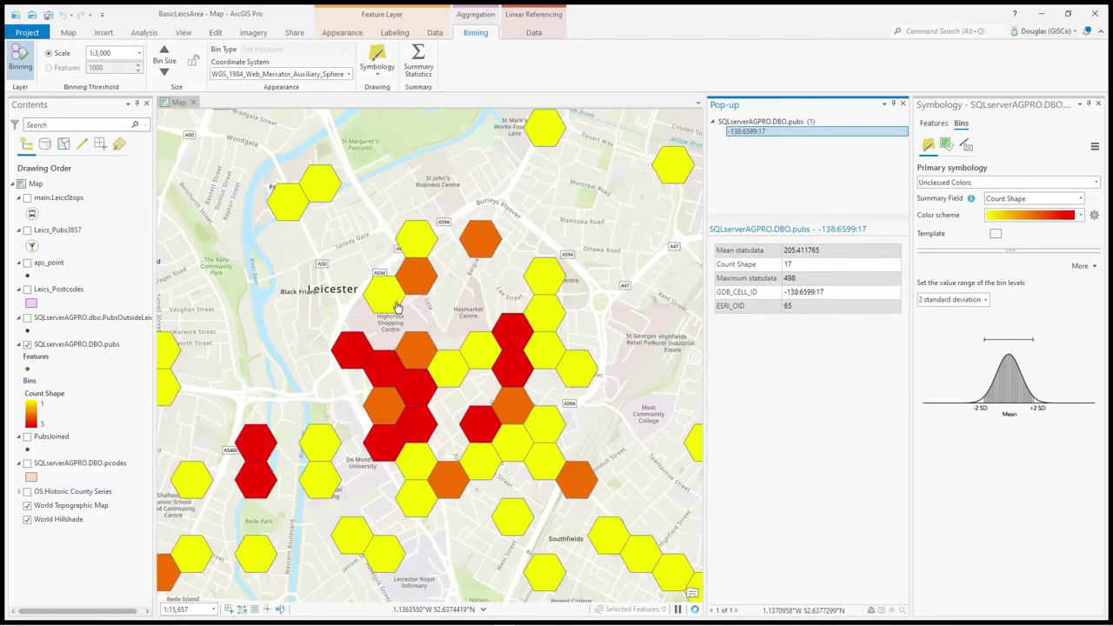
pyautogui.click(391, 301)
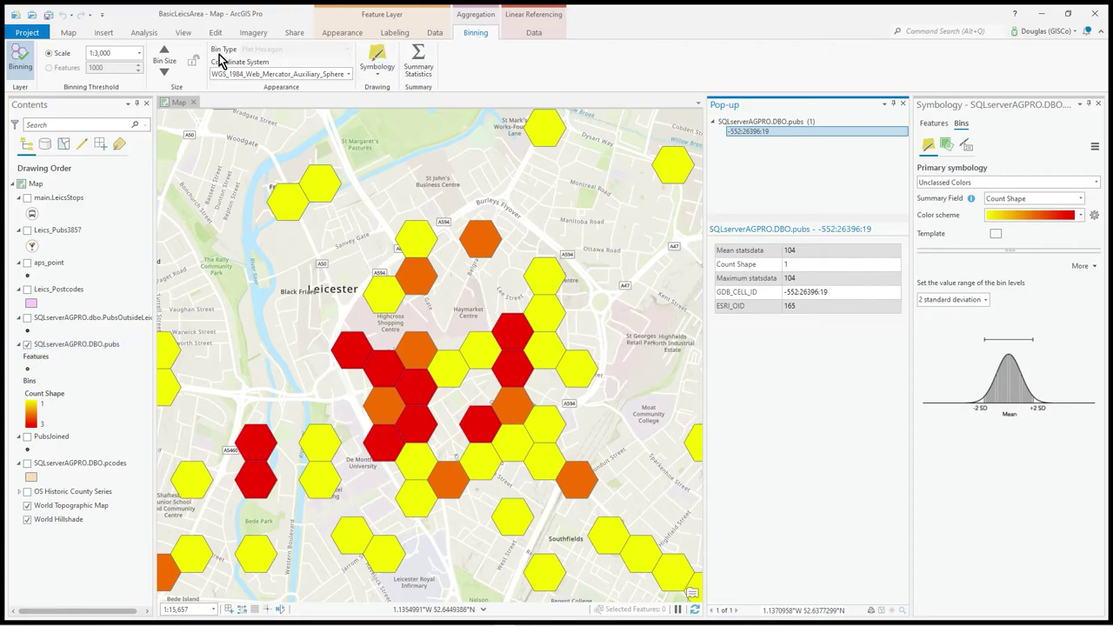
# Step: Toggle binning off to show individual pubs, back on, then zoom out
pyautogui.click(25, 62)
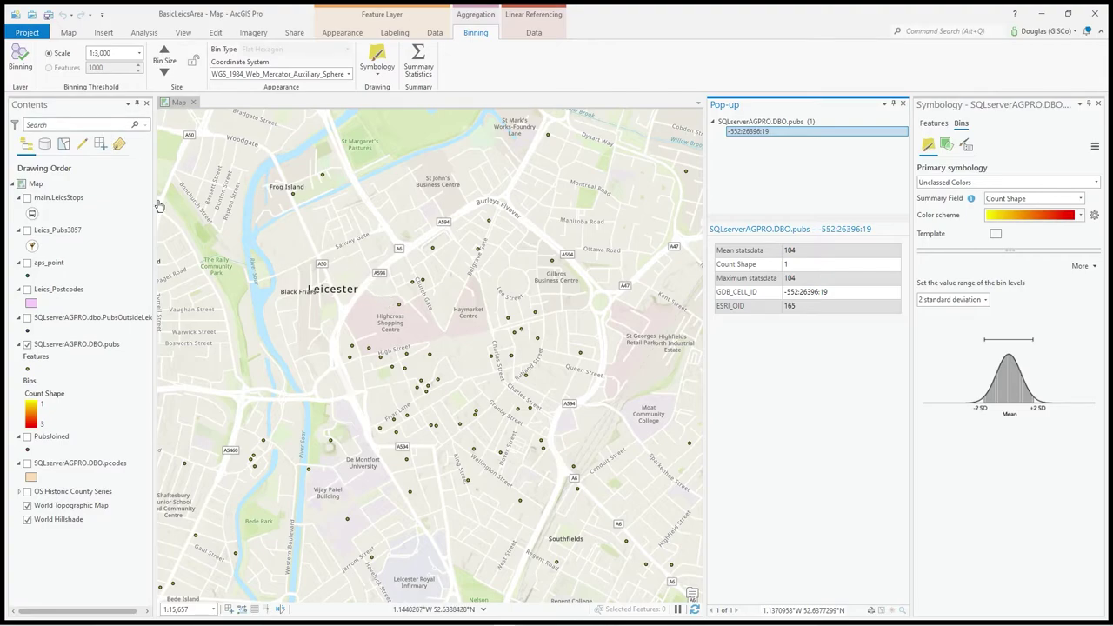
pyautogui.click(21, 73)
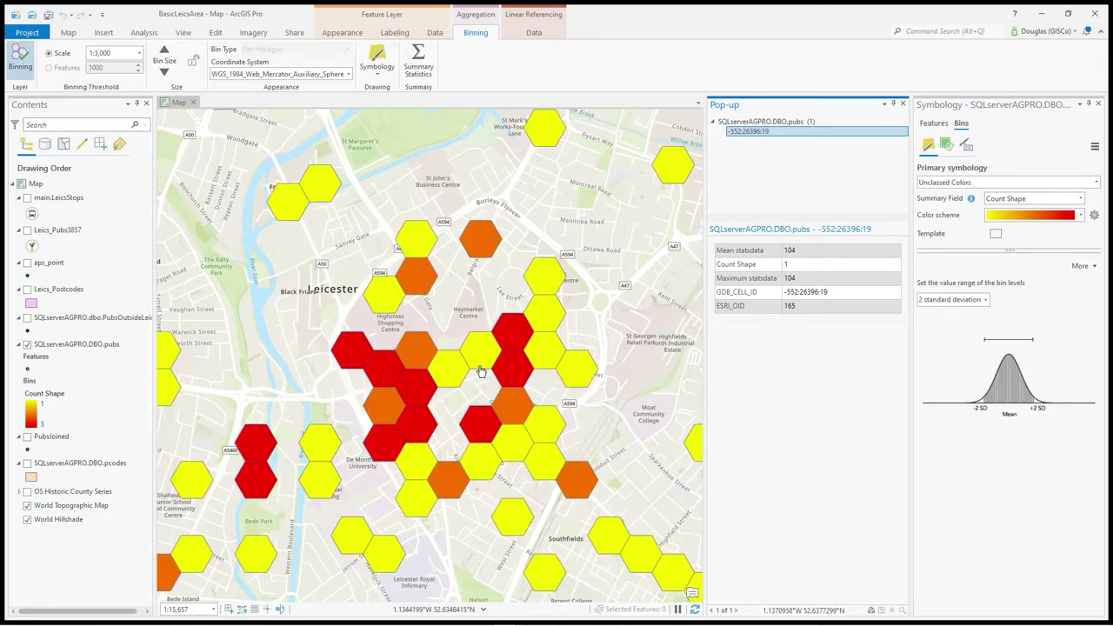
pyautogui.scroll(-1, 595, 403)
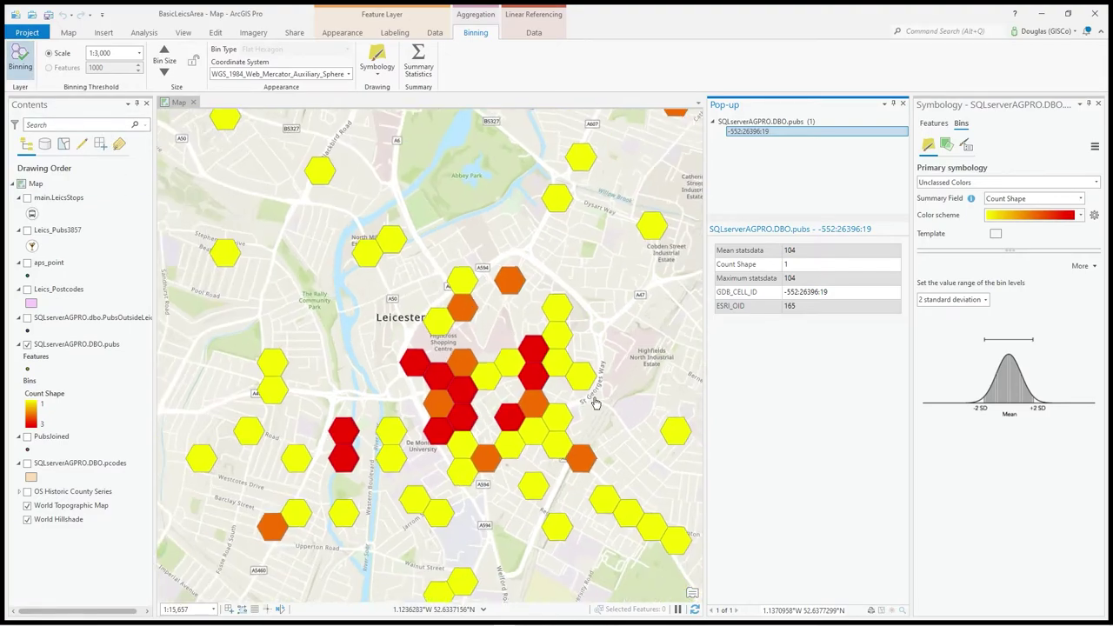
pyautogui.scroll(-1, 583, 324)
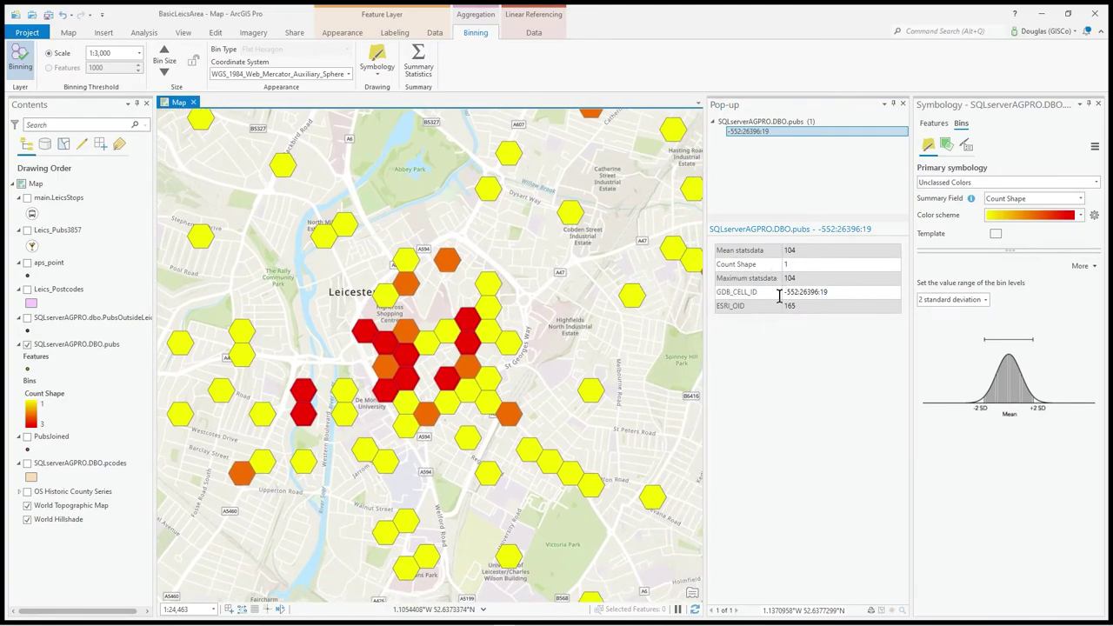
# Step: Close the pop-up and zoom in past 1:3,000 so pubs draw as individual points
pyautogui.click(904, 104)
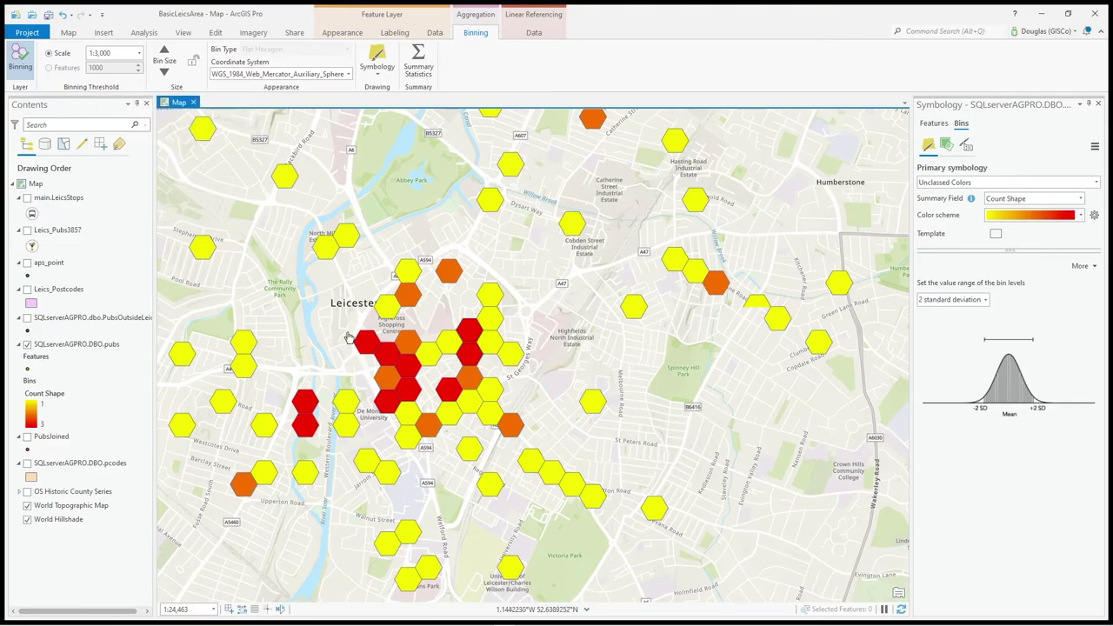
pyautogui.scroll(3, 400, 364)
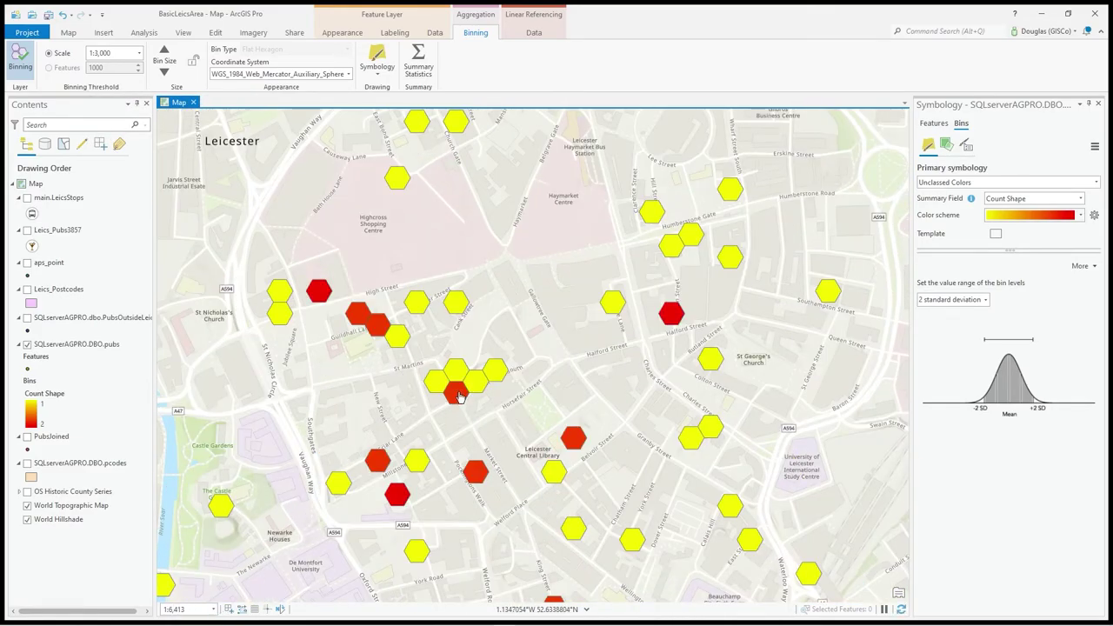
pyautogui.scroll(2, 459, 396)
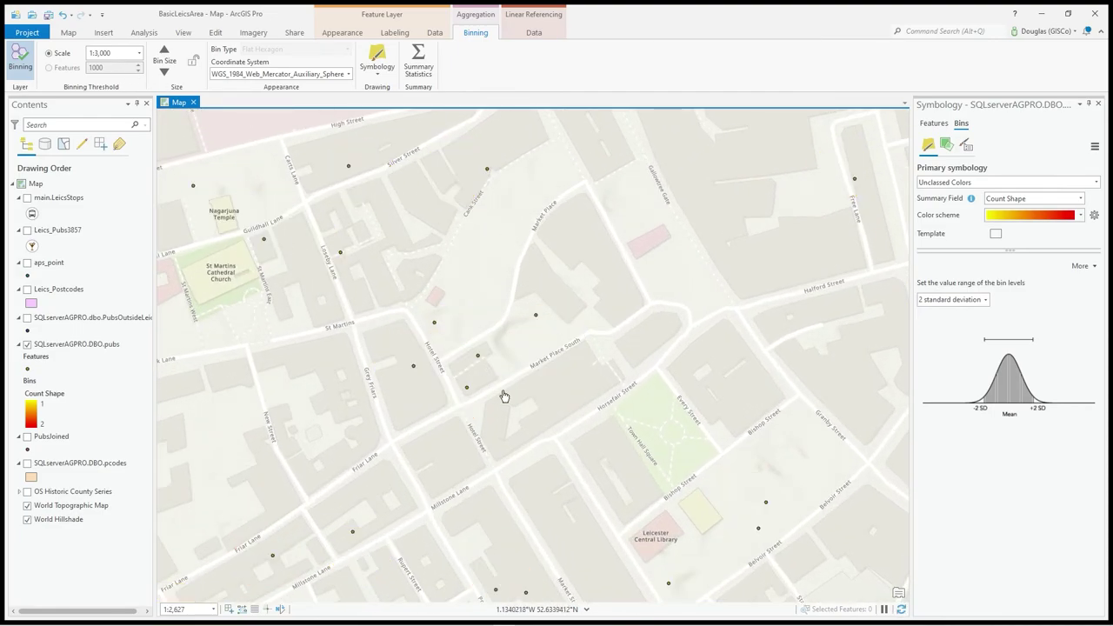
# Step: Zoom out to about 1:145,813 and pan around bins with counts 1 to 15
pyautogui.scroll(-2, 475, 405)
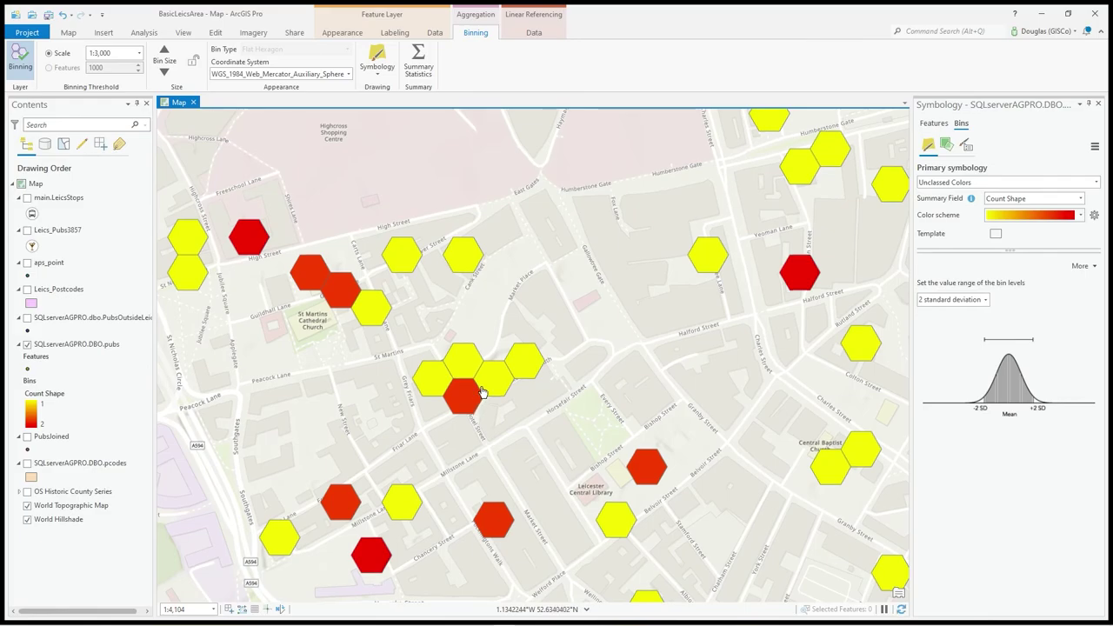
pyautogui.scroll(2, 483, 393)
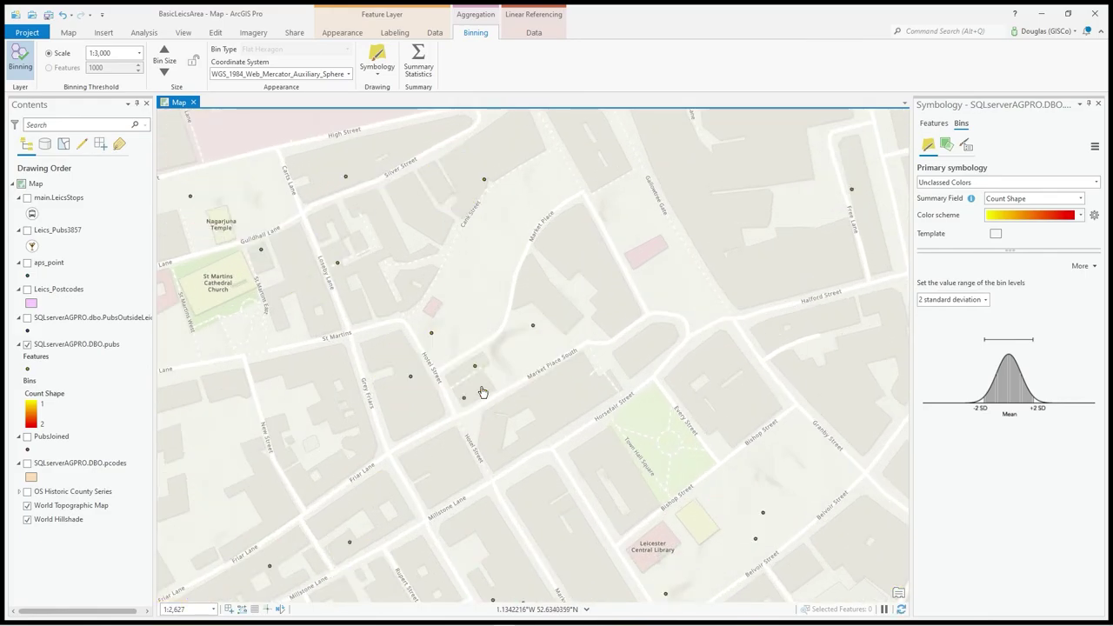
pyautogui.scroll(-2, 483, 393)
pyautogui.scroll(-8, 483, 393)
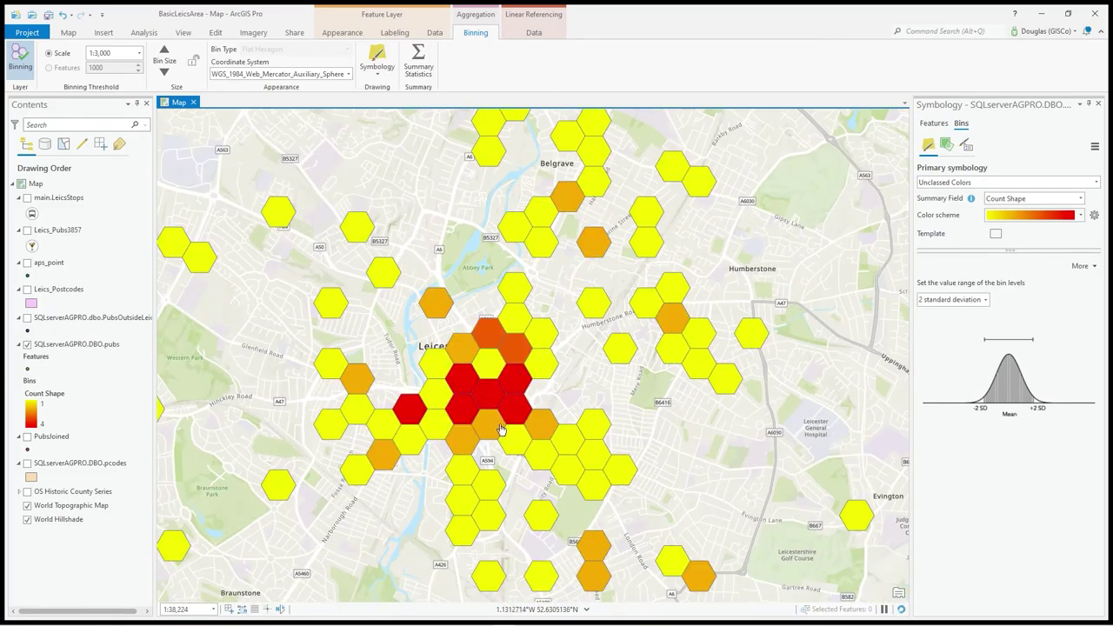
pyautogui.scroll(-2, 501, 429)
pyautogui.scroll(-4, 560, 406)
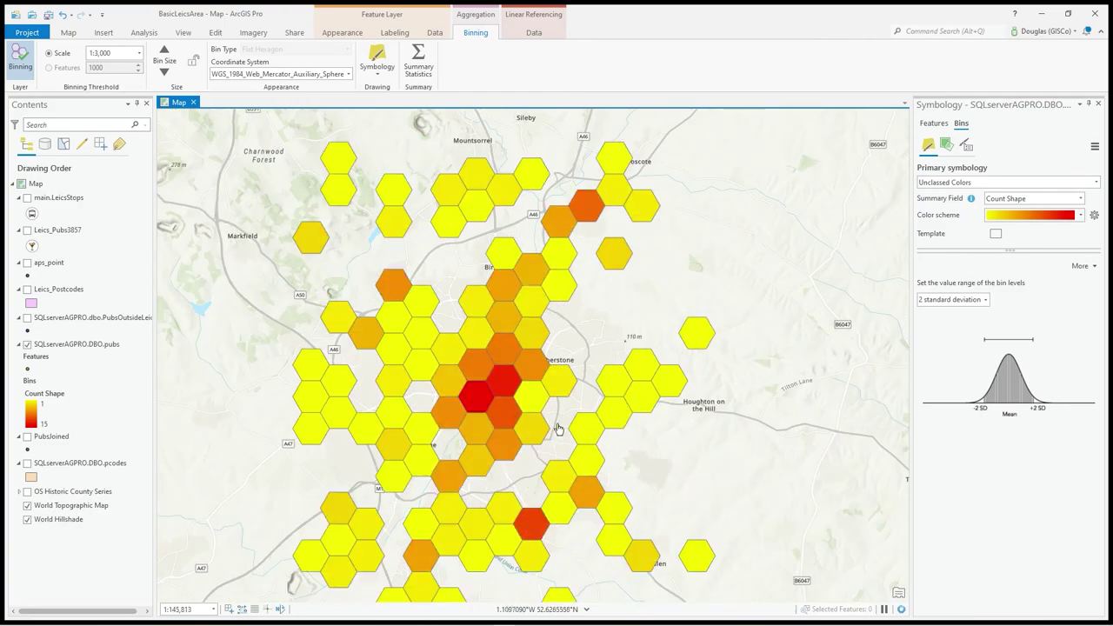
pyautogui.moveTo(565, 408); pyautogui.dragTo(534, 389)
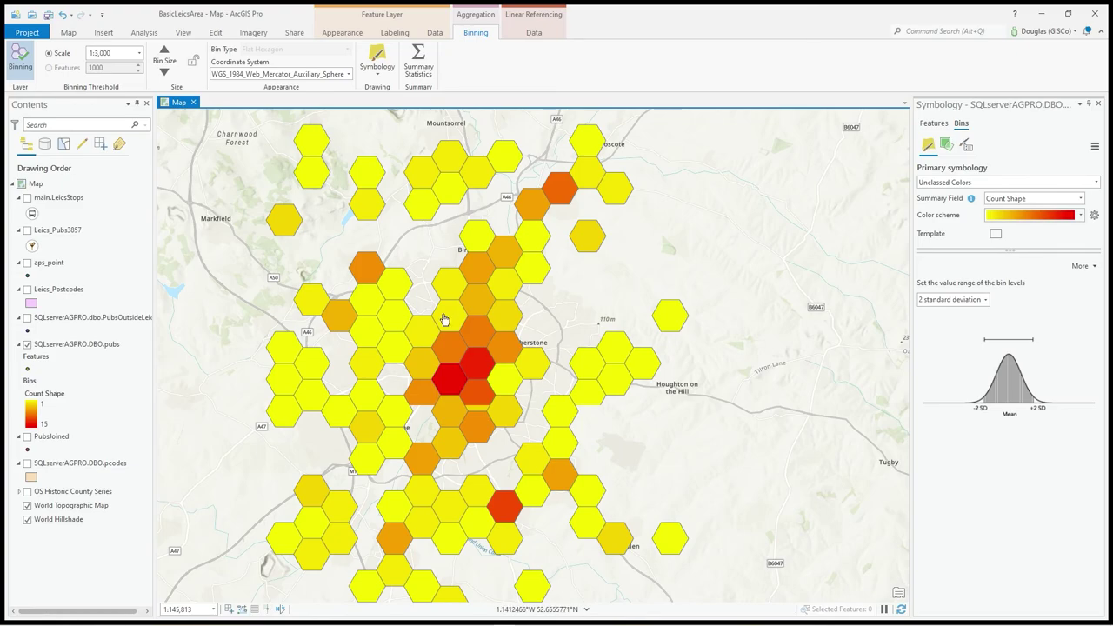
pyautogui.moveTo(489, 391); pyautogui.dragTo(530, 385)
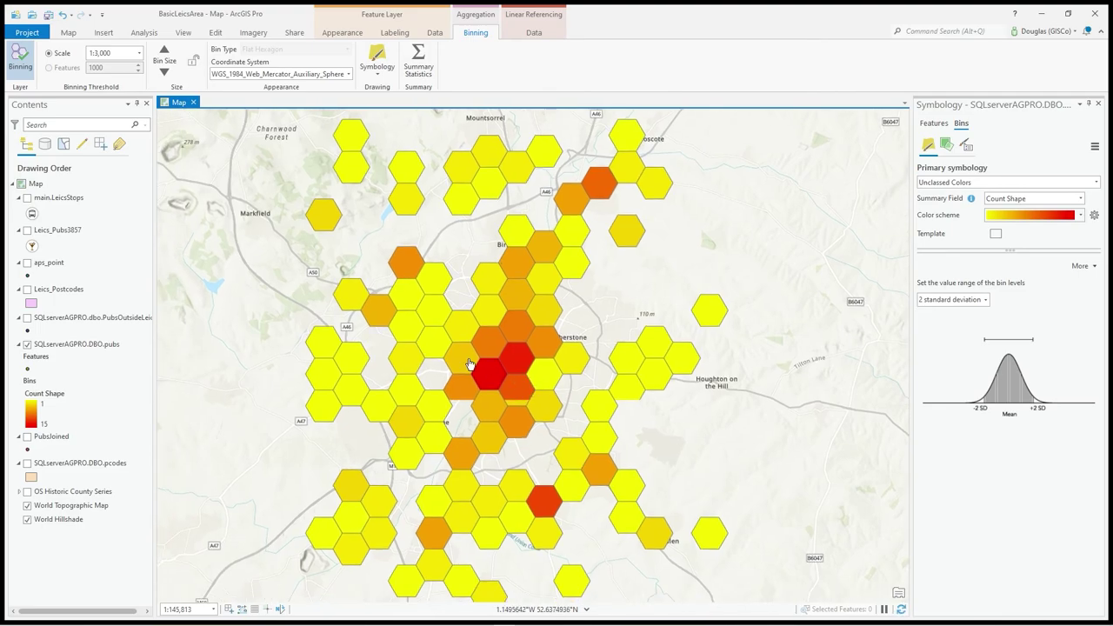
pyautogui.moveTo(642, 423); pyautogui.dragTo(611, 427)
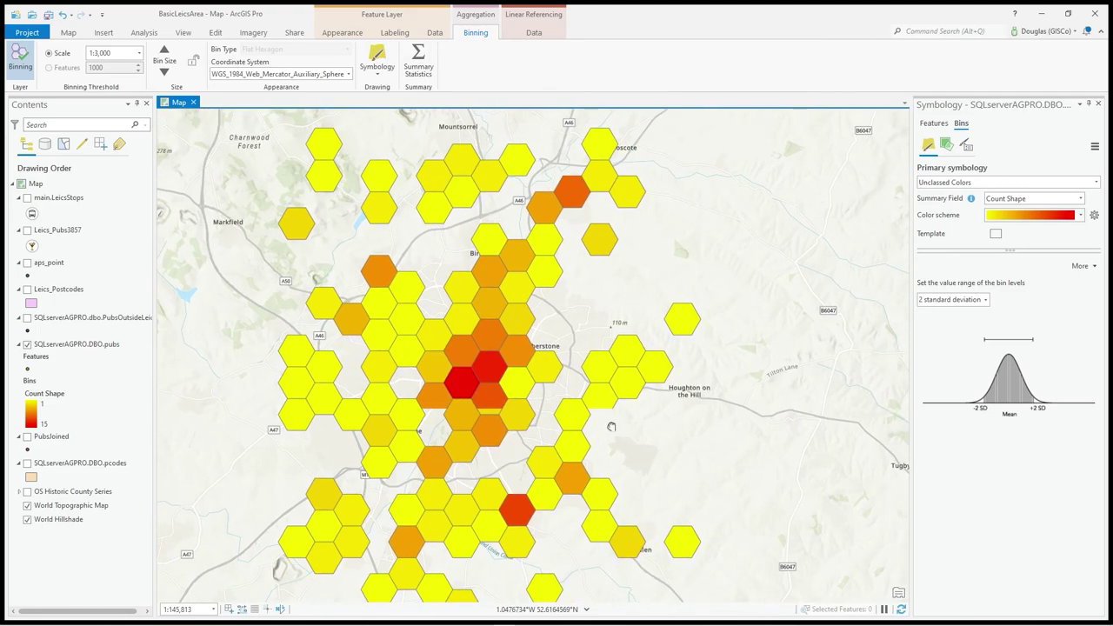